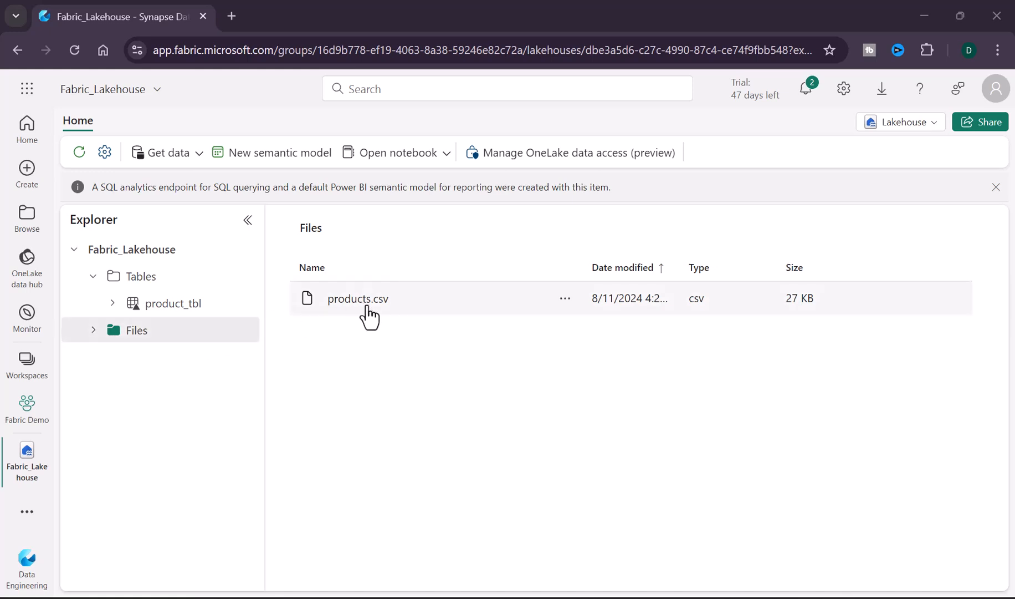
Step: Examine the actions available for products.csv and the lakehouse's table and Files items
{"action": "left_click", "coordinate": [565, 299]}
{"action": "mouse_move", "coordinate": [678, 328]}
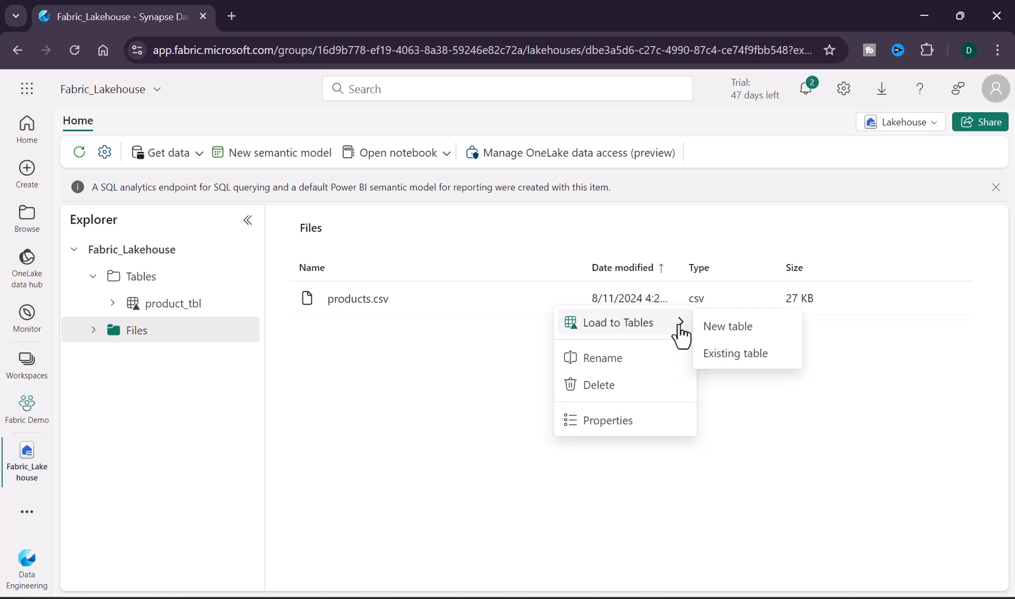
{"action": "left_click", "coordinate": [456, 327]}
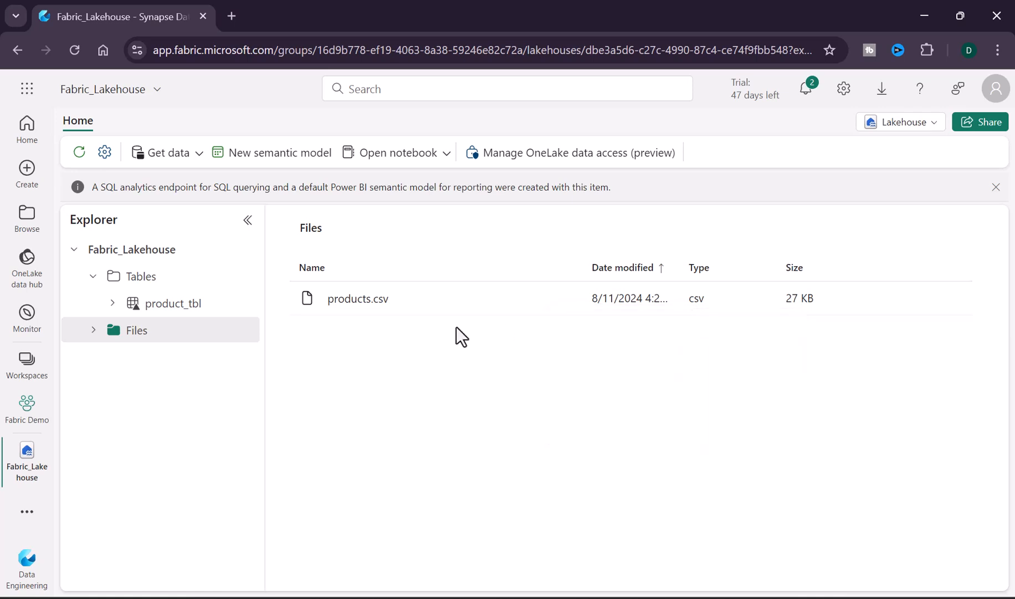
{"action": "left_click", "coordinate": [158, 306]}
{"action": "left_click", "coordinate": [136, 330]}
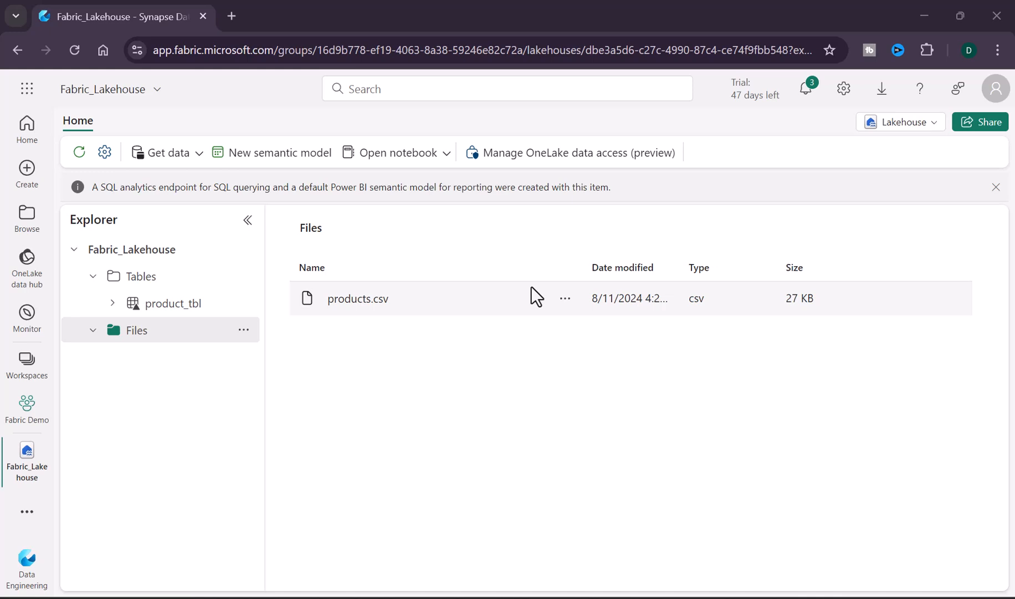
{"action": "left_click", "coordinate": [565, 298]}
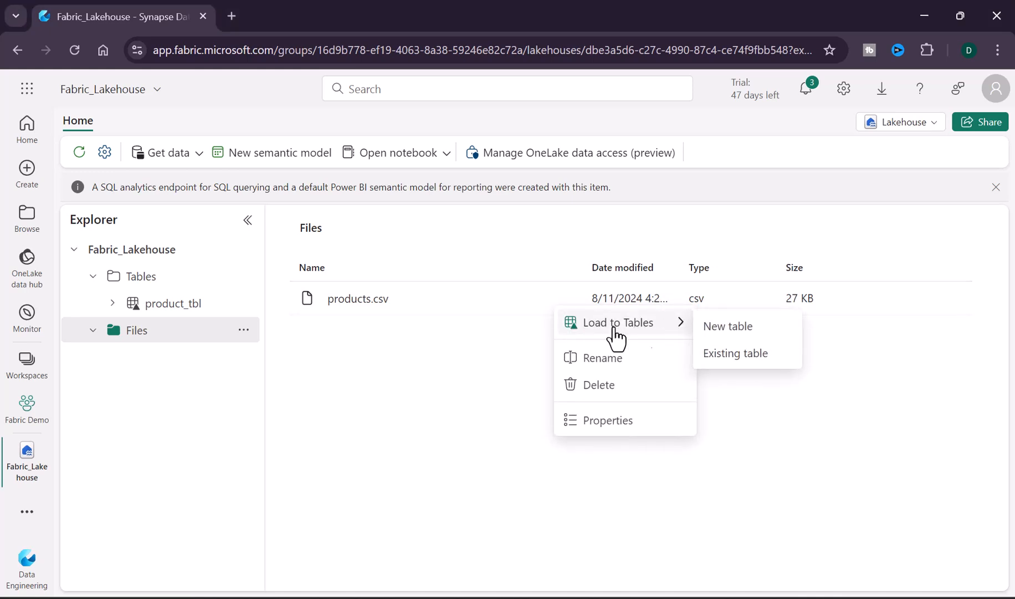
{"action": "left_click", "coordinate": [559, 309]}
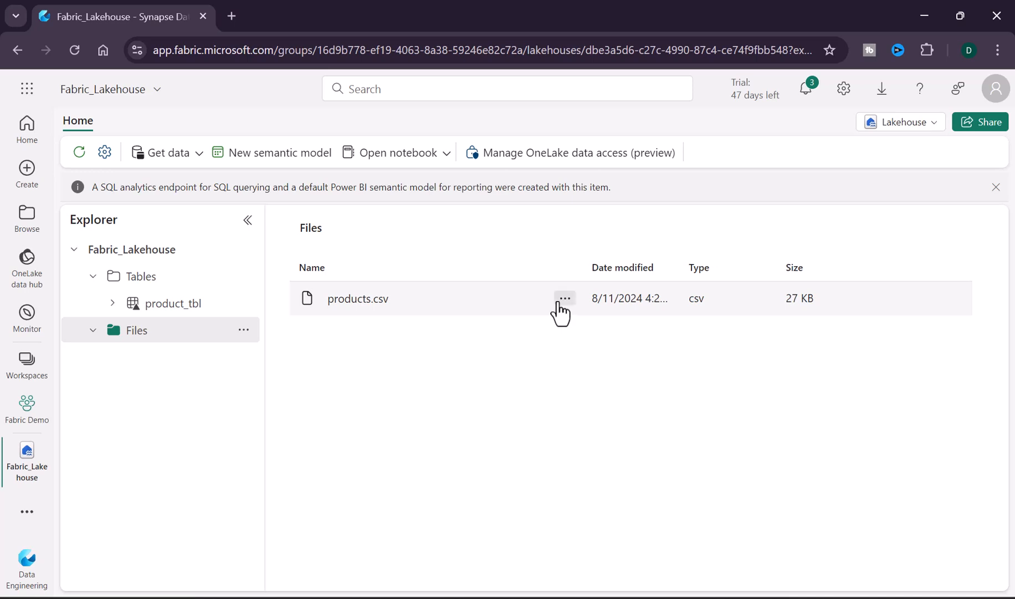
{"action": "left_click", "coordinate": [561, 302]}
{"action": "left_click", "coordinate": [524, 327]}
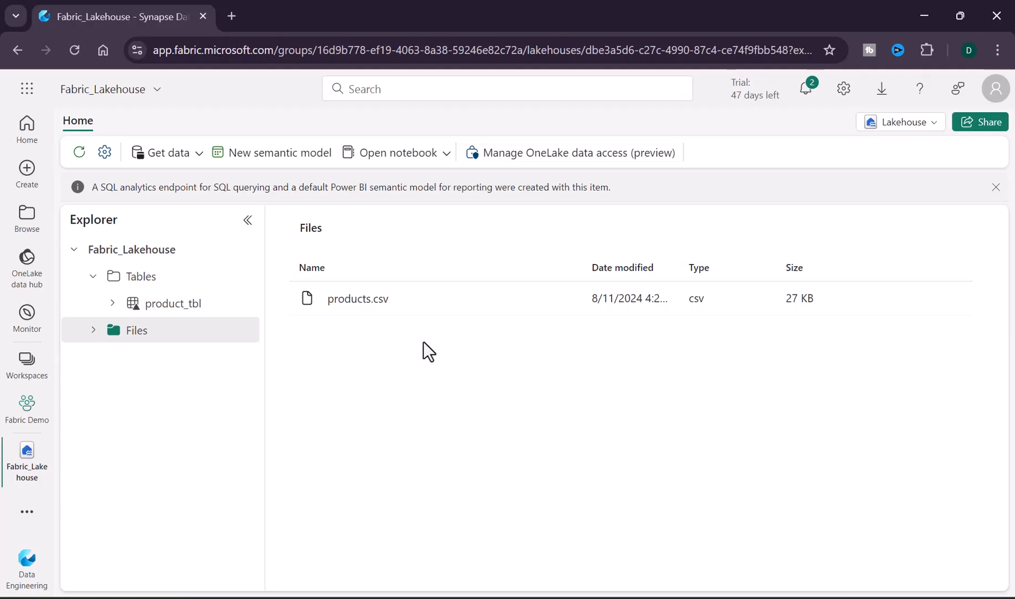
Step: Upload Customer.json into the lakehouse Files folder with overwriting of existing files enabled
{"action": "left_click", "coordinate": [244, 330]}
{"action": "mouse_move", "coordinate": [363, 410]}
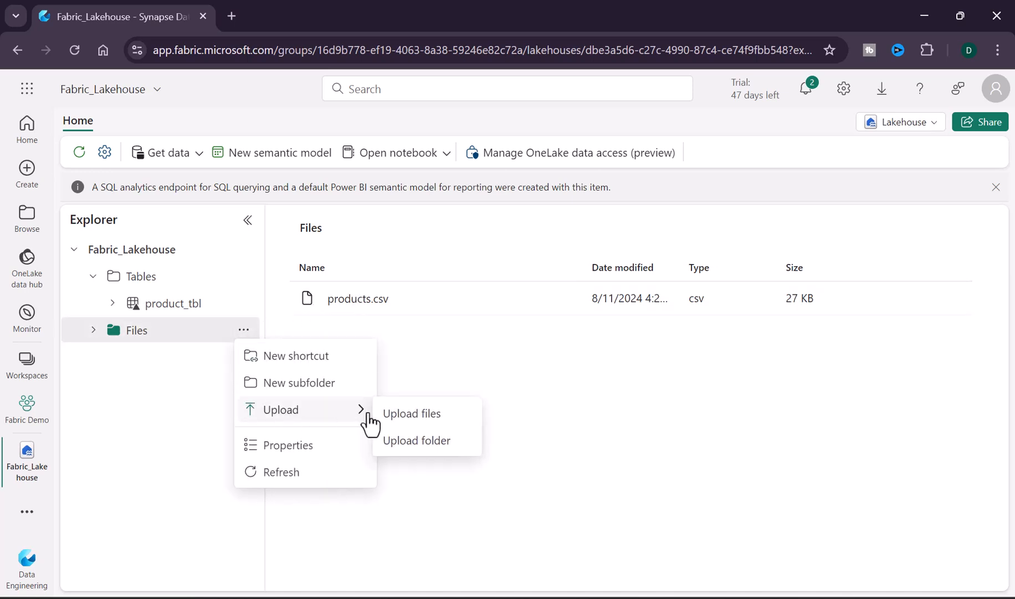
{"action": "left_click", "coordinate": [424, 412]}
{"action": "left_click", "coordinate": [959, 197]}
{"action": "left_click", "coordinate": [210, 152]}
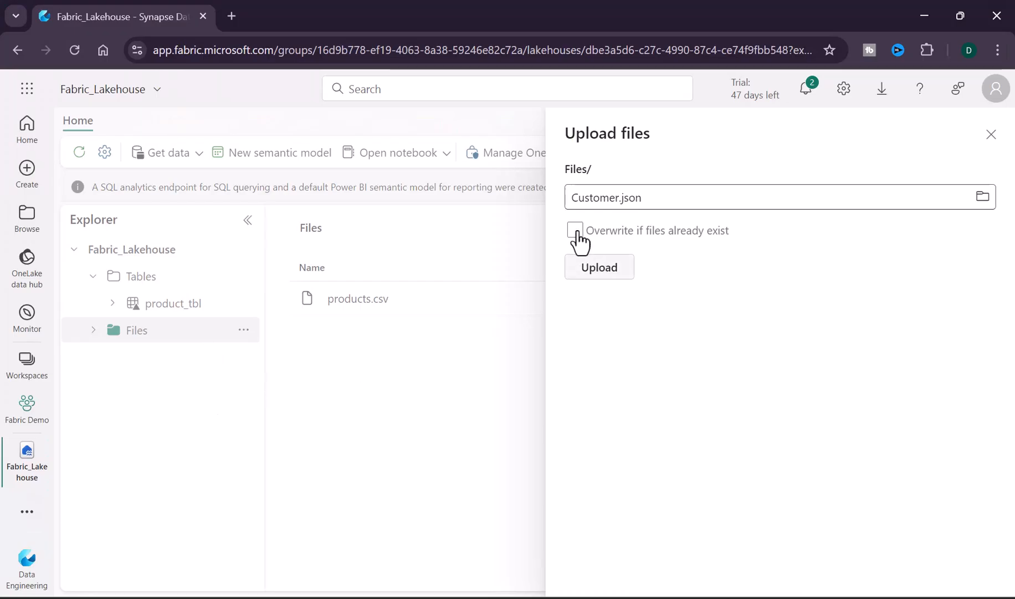
{"action": "left_click", "coordinate": [576, 232]}
{"action": "left_click", "coordinate": [587, 267]}
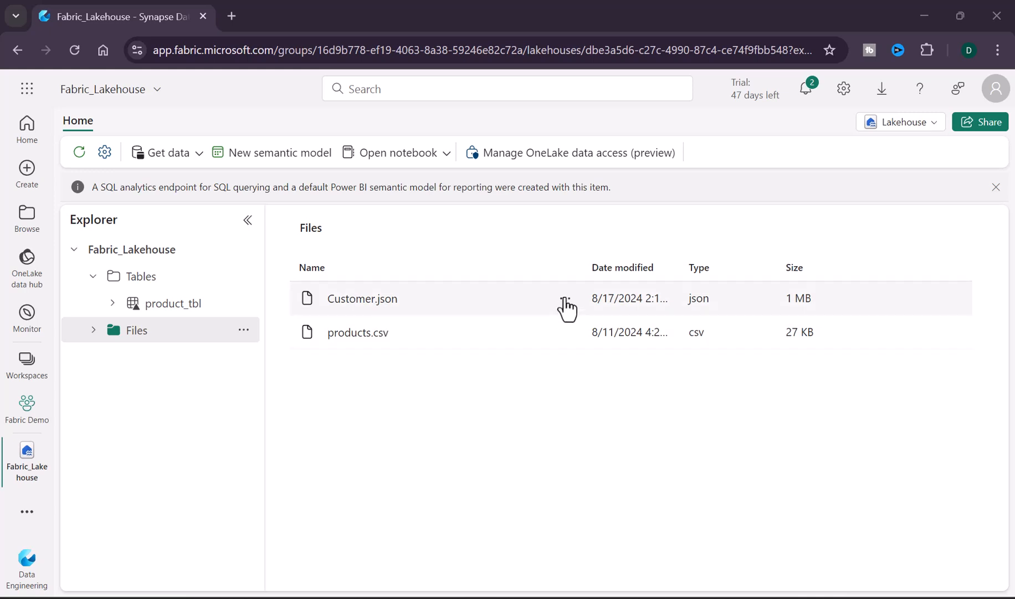
{"action": "left_click", "coordinate": [565, 300]}
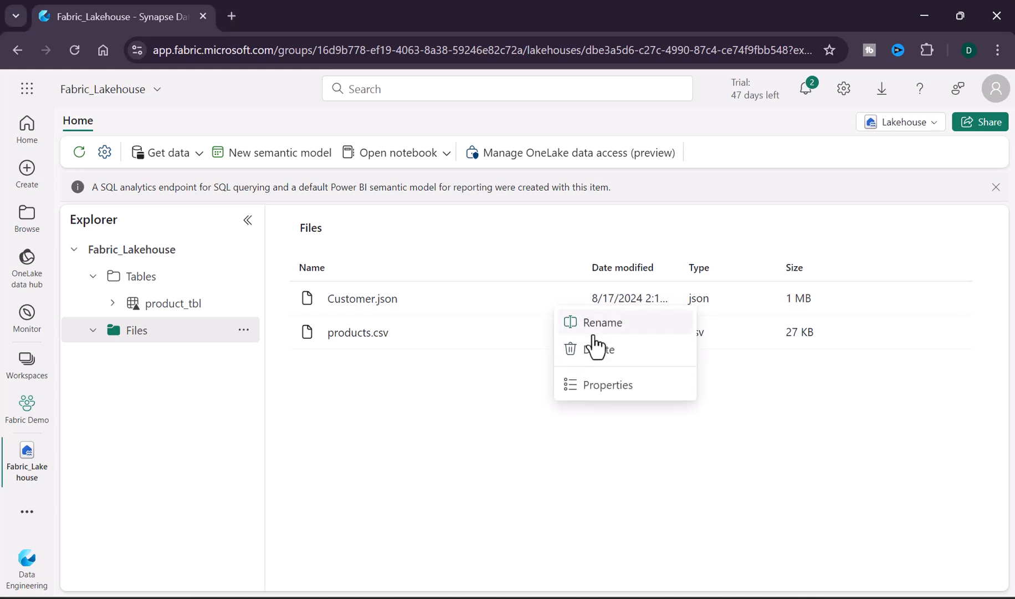
{"action": "left_click", "coordinate": [565, 333]}
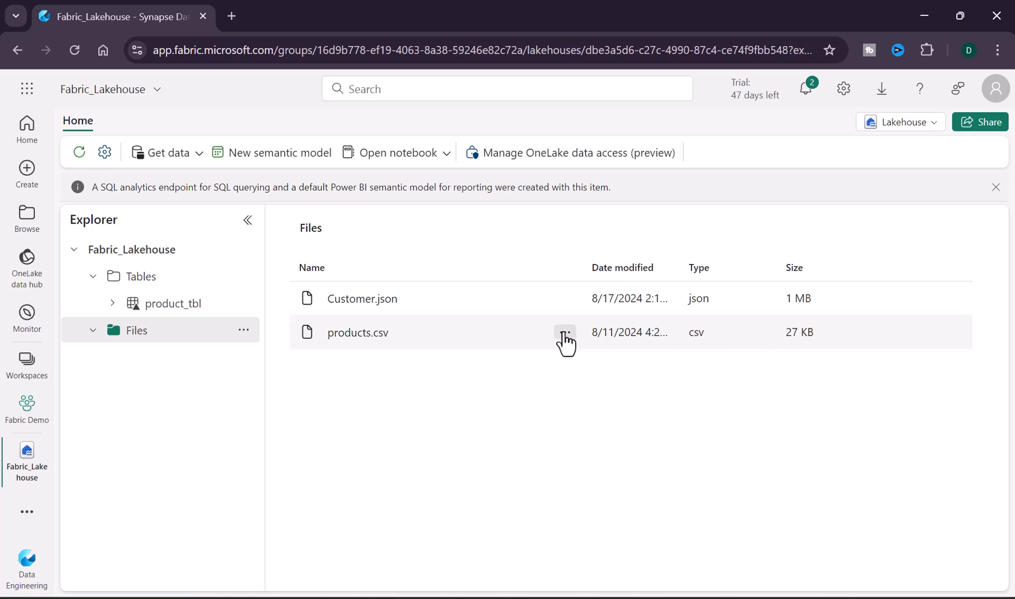
{"action": "left_click", "coordinate": [564, 332]}
{"action": "mouse_move", "coordinate": [593, 363]}
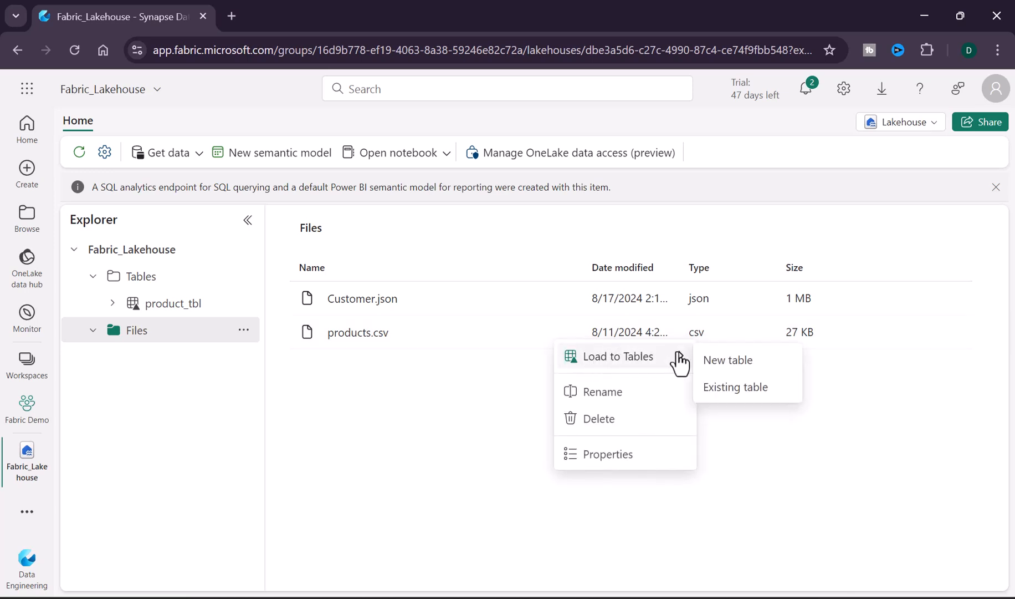
{"action": "left_click", "coordinate": [484, 345]}
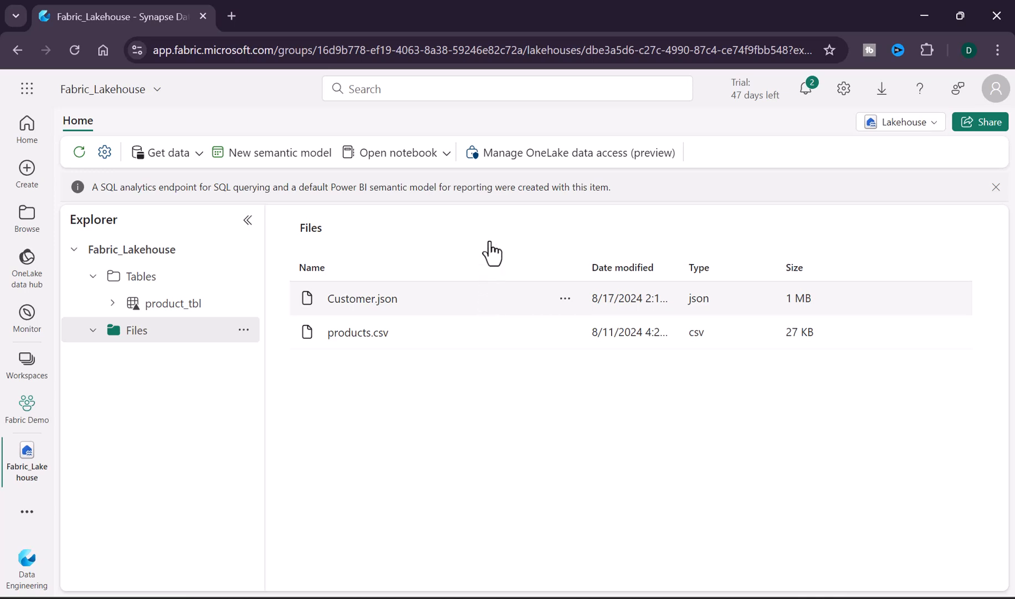
Step: Create a new Dataflow Gen2 from the lakehouse's data options
{"action": "left_click", "coordinate": [166, 153]}
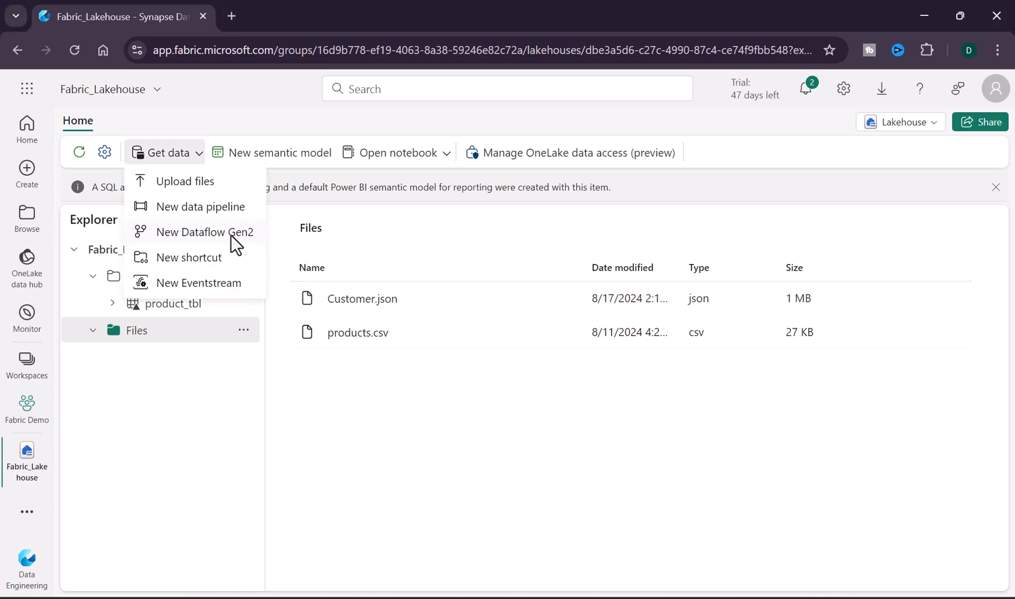
{"action": "left_click", "coordinate": [364, 232]}
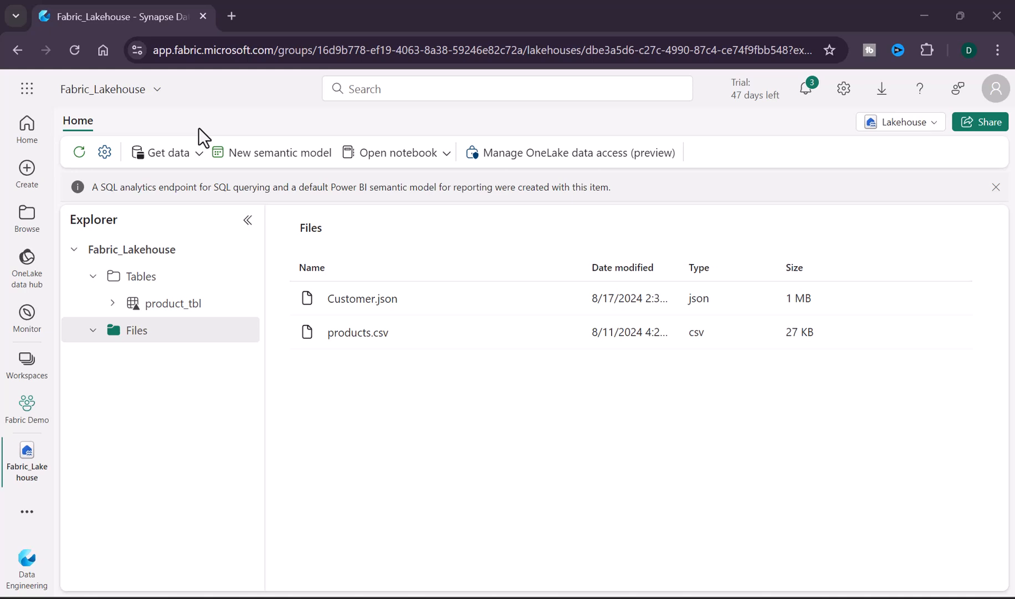
{"action": "left_click", "coordinate": [195, 160]}
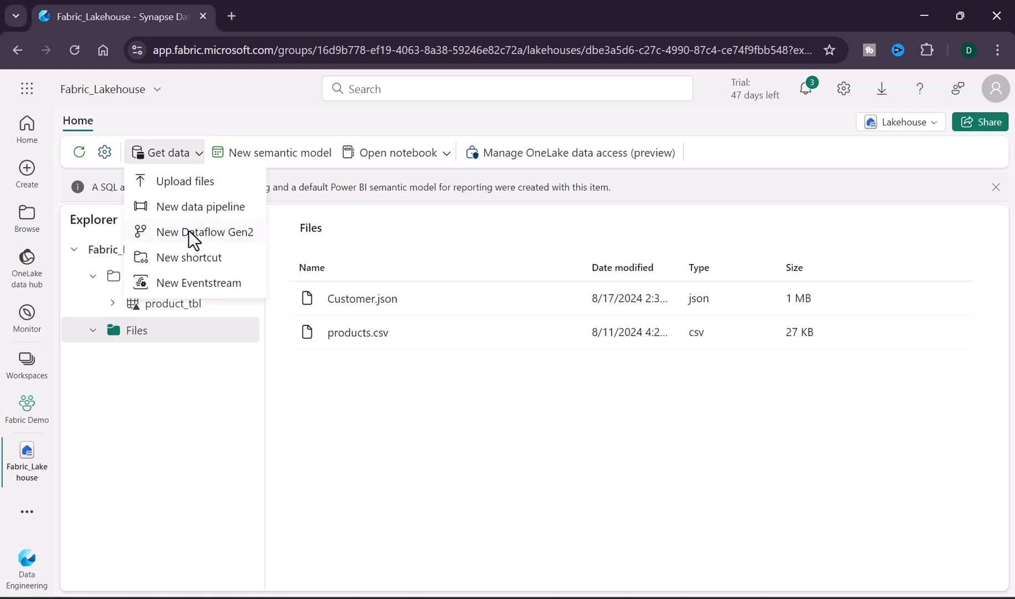
{"action": "left_click", "coordinate": [189, 230]}
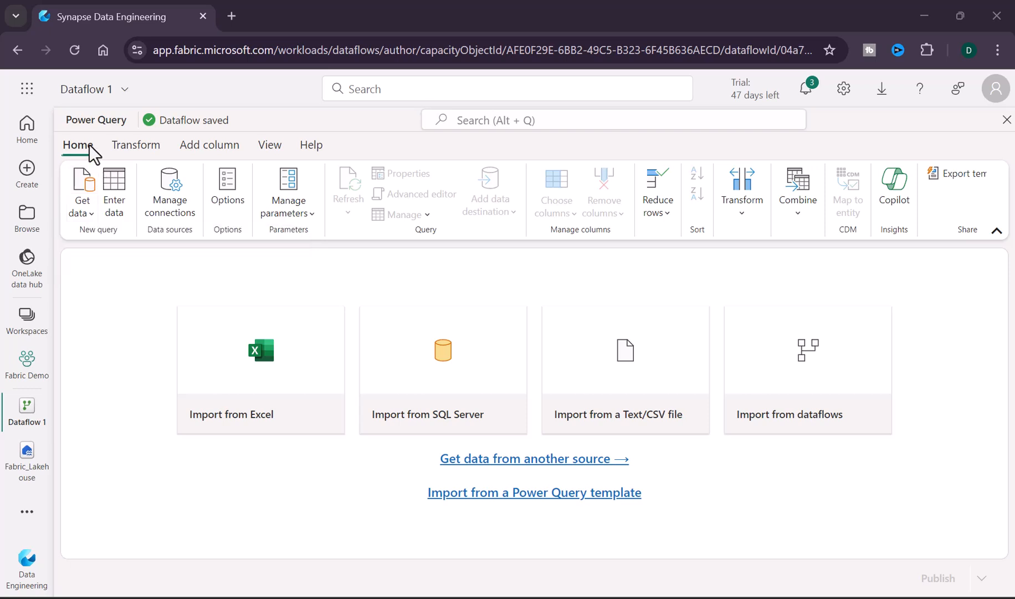
Step: Examine the Power Query editor's ribbon tabs and the new source list
{"action": "left_click", "coordinate": [145, 148]}
{"action": "left_click", "coordinate": [199, 151]}
{"action": "left_click", "coordinate": [277, 146]}
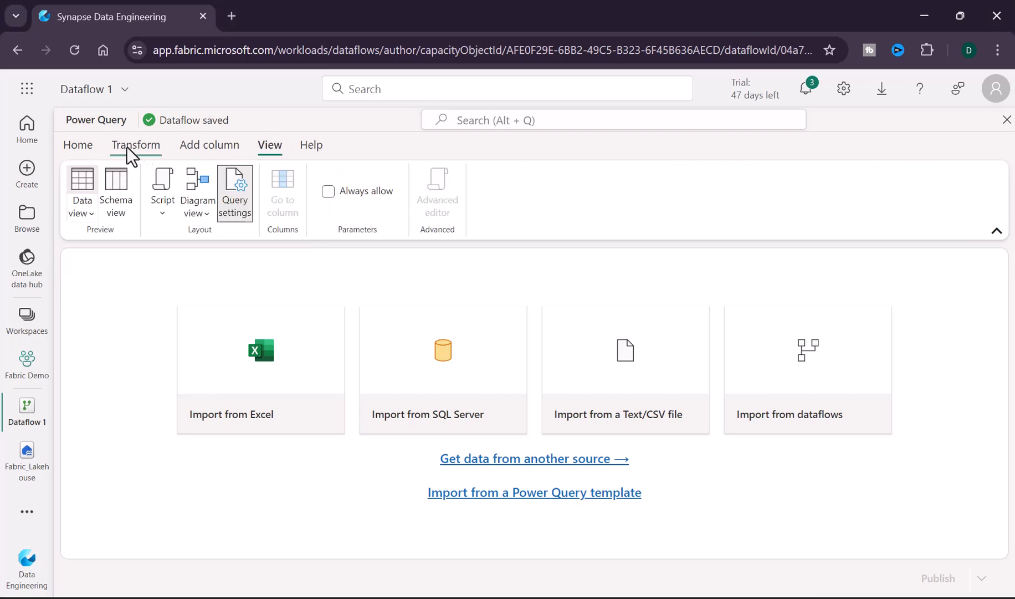
{"action": "left_click", "coordinate": [78, 145]}
{"action": "left_click", "coordinate": [89, 210]}
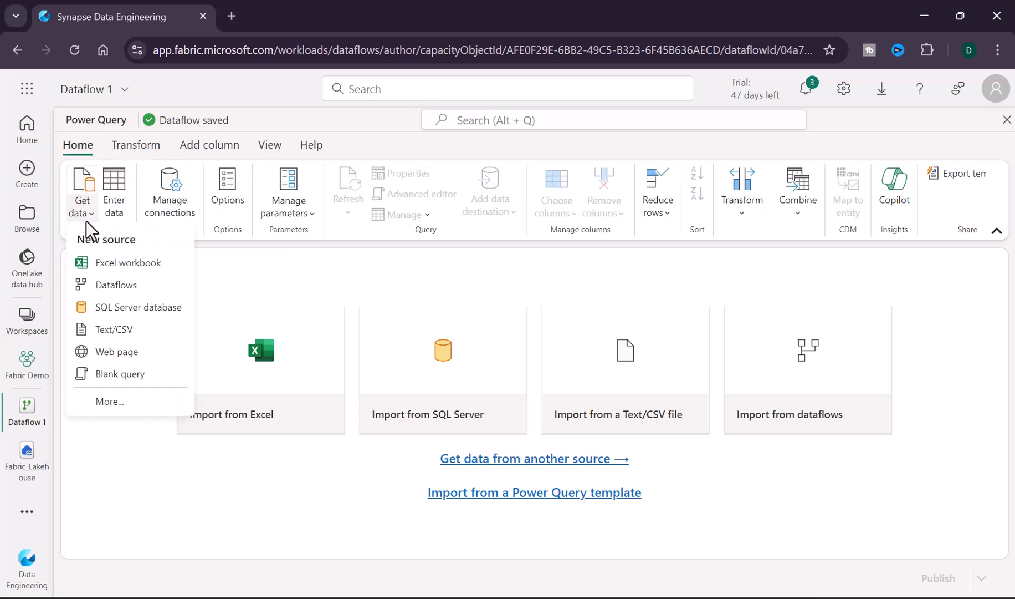
{"action": "left_click", "coordinate": [138, 171]}
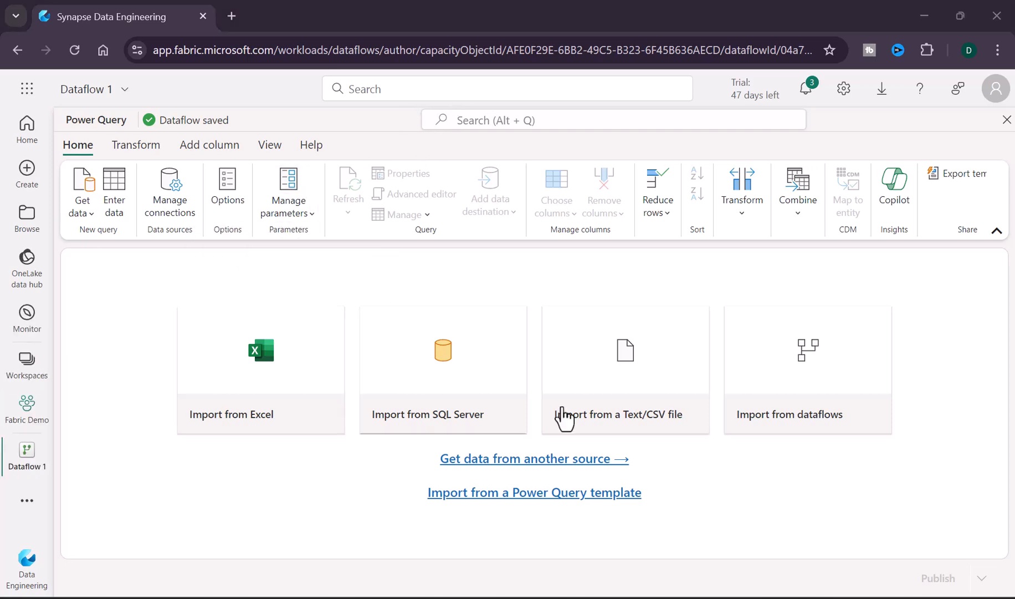
Step: Open the full data source gallery and browse the File, Database, Microsoft Fabric, Power Platform and Azure categories
{"action": "left_click", "coordinate": [90, 215]}
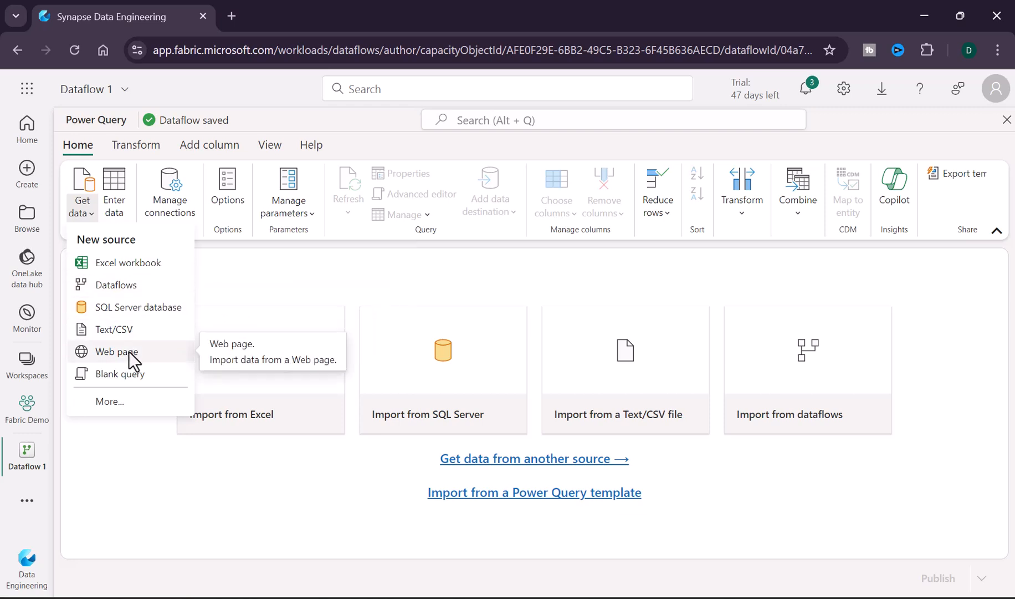
{"action": "left_click", "coordinate": [122, 403]}
{"action": "left_click", "coordinate": [897, 264]}
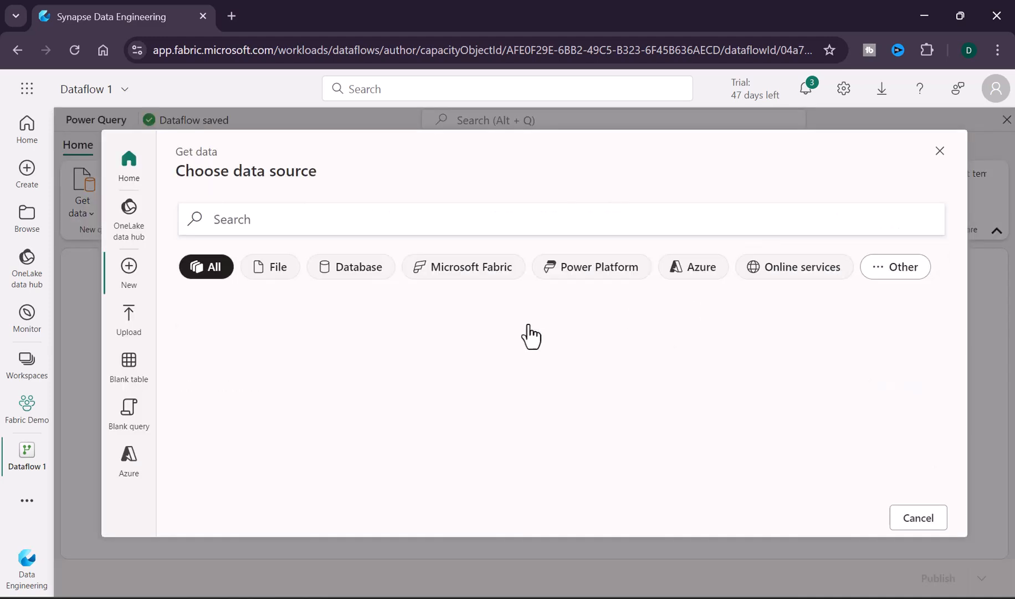
{"action": "left_click", "coordinate": [265, 270]}
{"action": "left_click", "coordinate": [342, 274]}
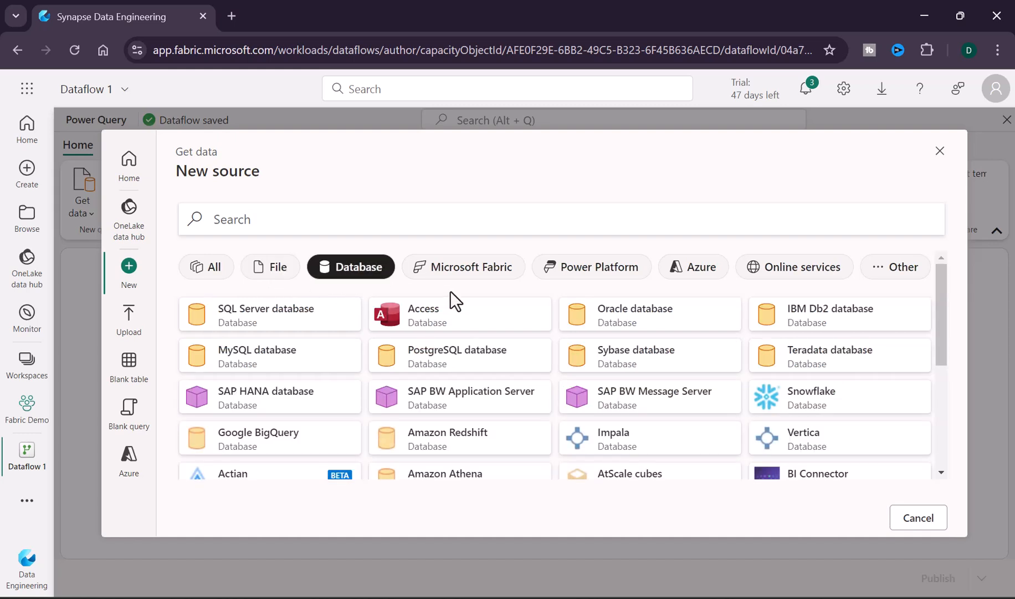
{"action": "left_click", "coordinate": [476, 277]}
{"action": "left_click", "coordinate": [596, 276]}
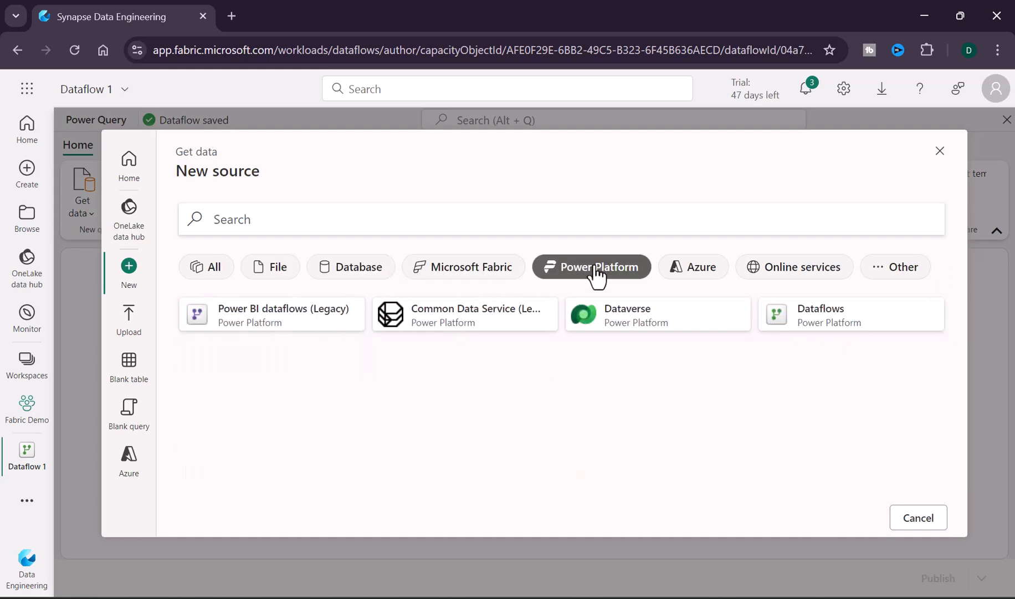
{"action": "left_click", "coordinate": [694, 271]}
{"action": "left_click", "coordinate": [449, 225]}
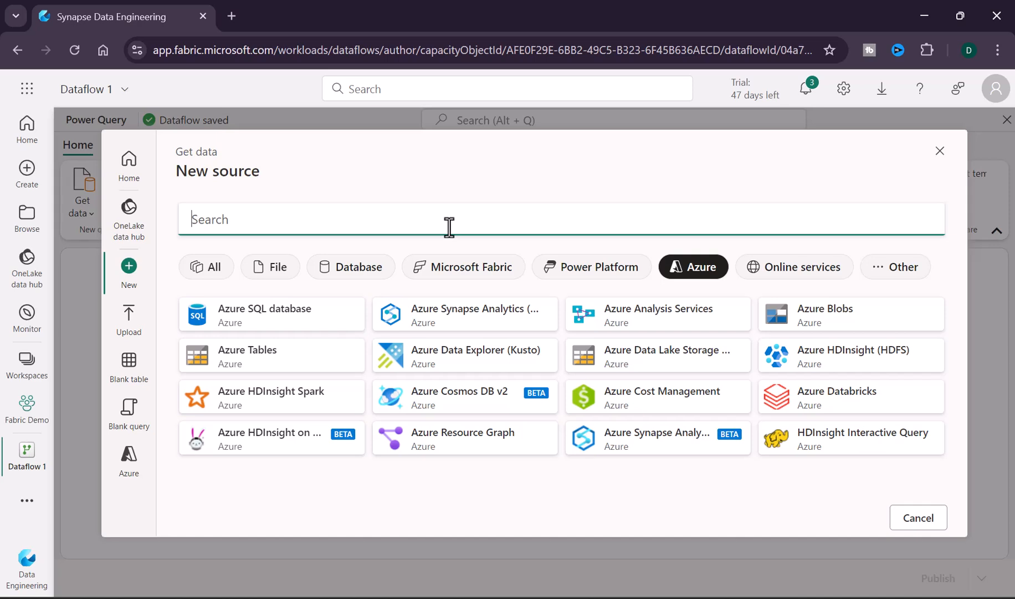
{"action": "type", "text": "json"}
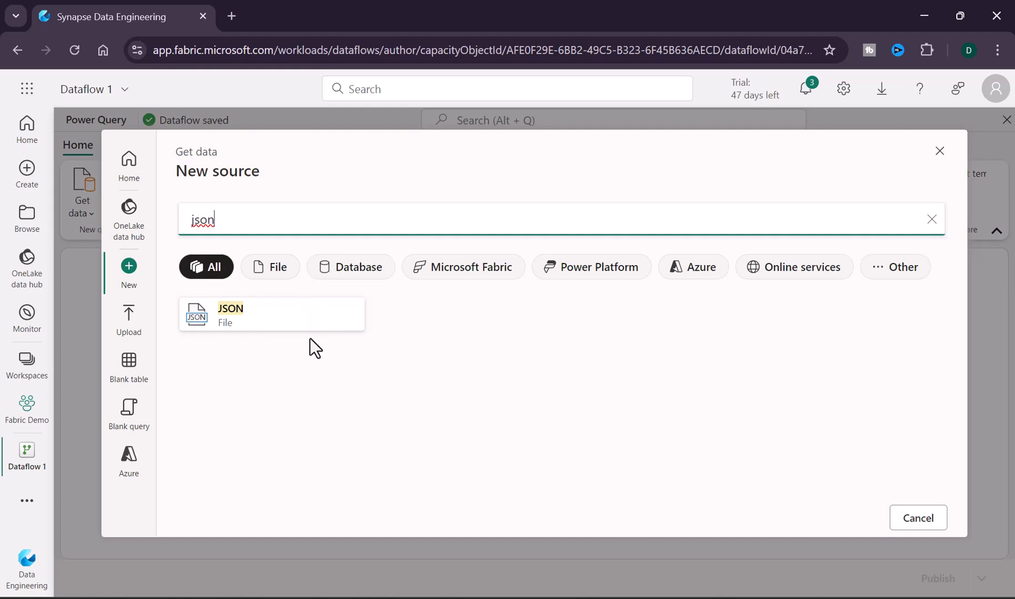
{"action": "double_click", "coordinate": [275, 221]}
{"action": "key", "text": "BackSpace"}
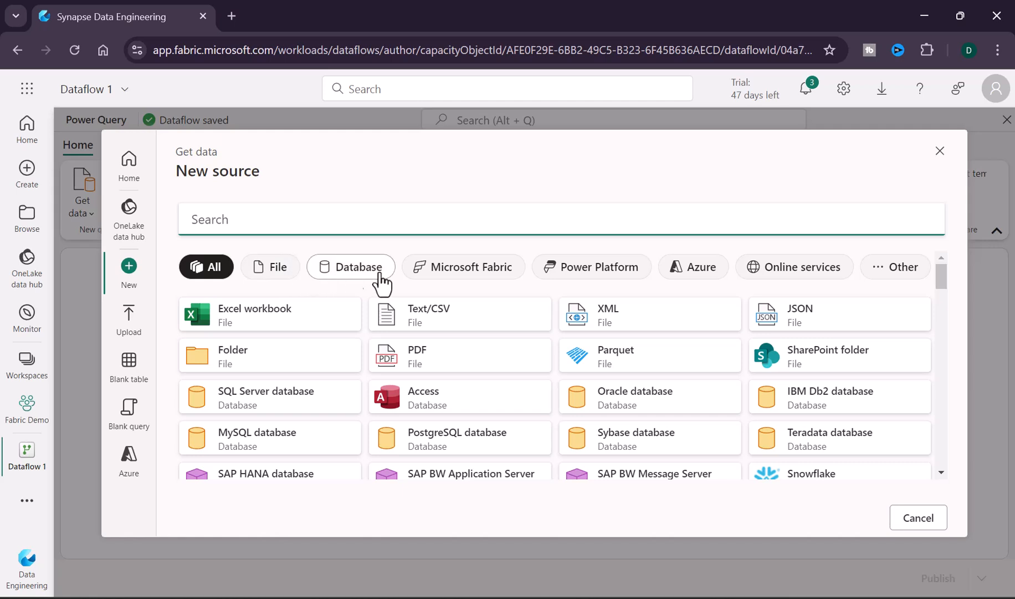
Step: Choose the Lakehouse source under Microsoft Fabric and continue with the existing Lakehouse connection
{"action": "left_click", "coordinate": [437, 278]}
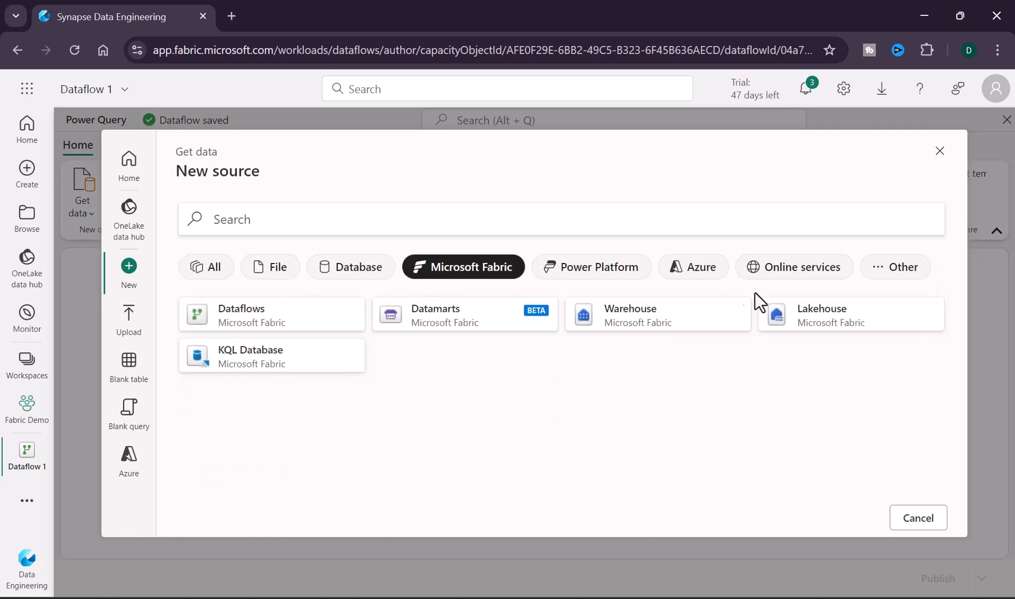
{"action": "left_click", "coordinate": [845, 326]}
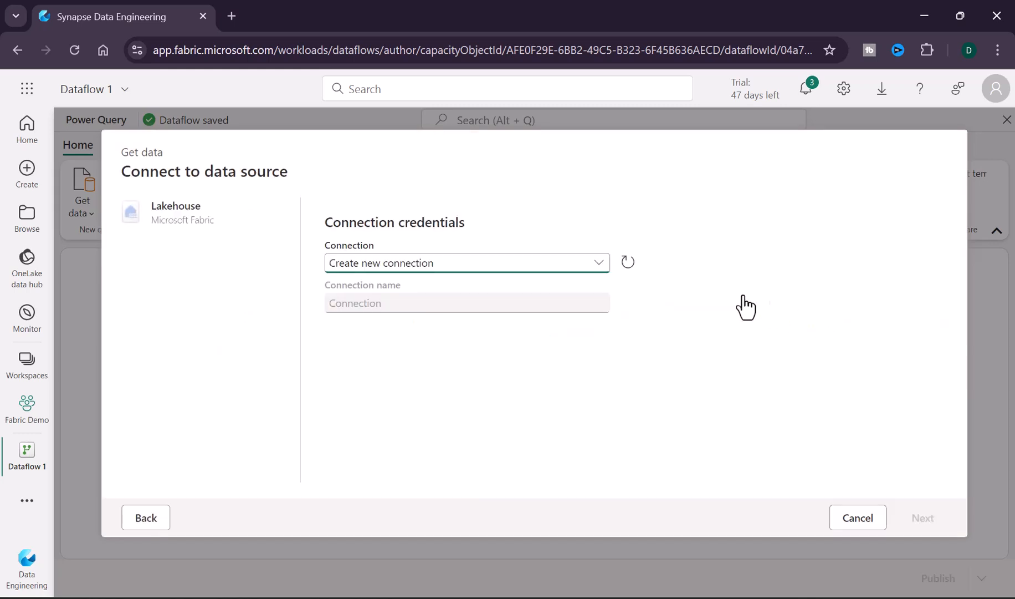
{"action": "left_click", "coordinate": [597, 266]}
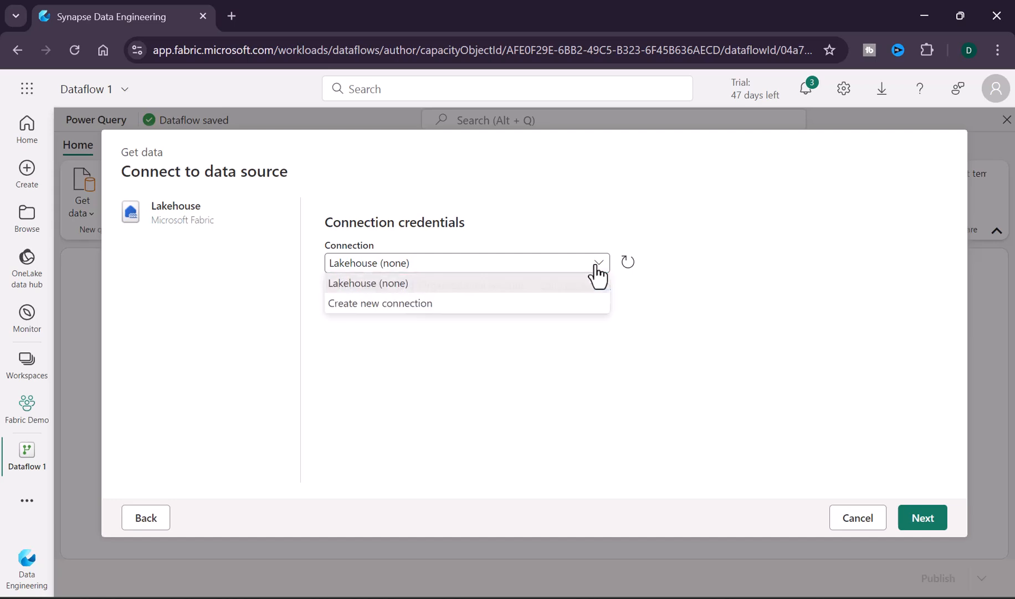
{"action": "left_click", "coordinate": [410, 286]}
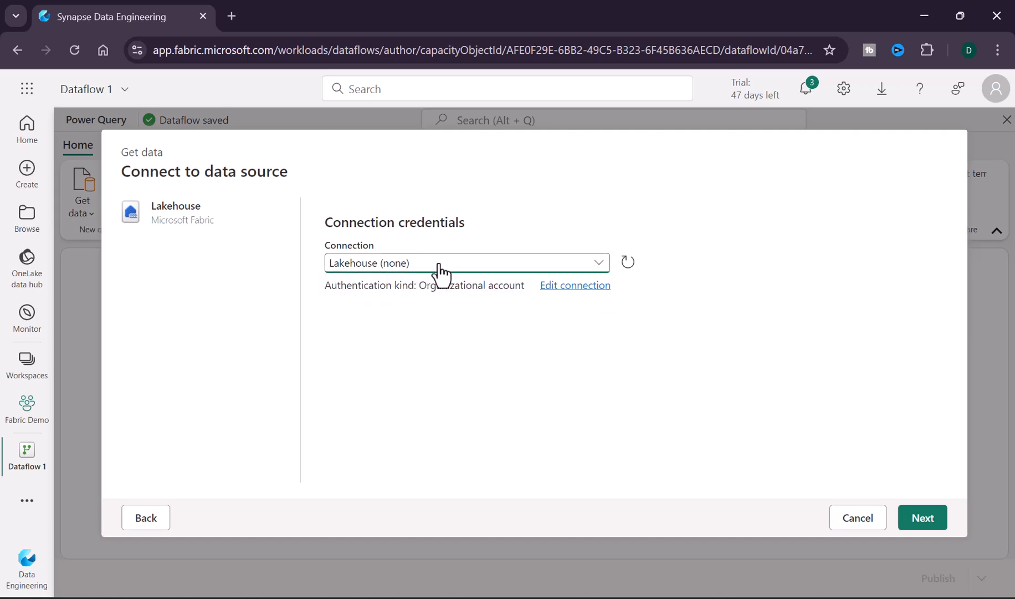
{"action": "left_click", "coordinate": [921, 520]}
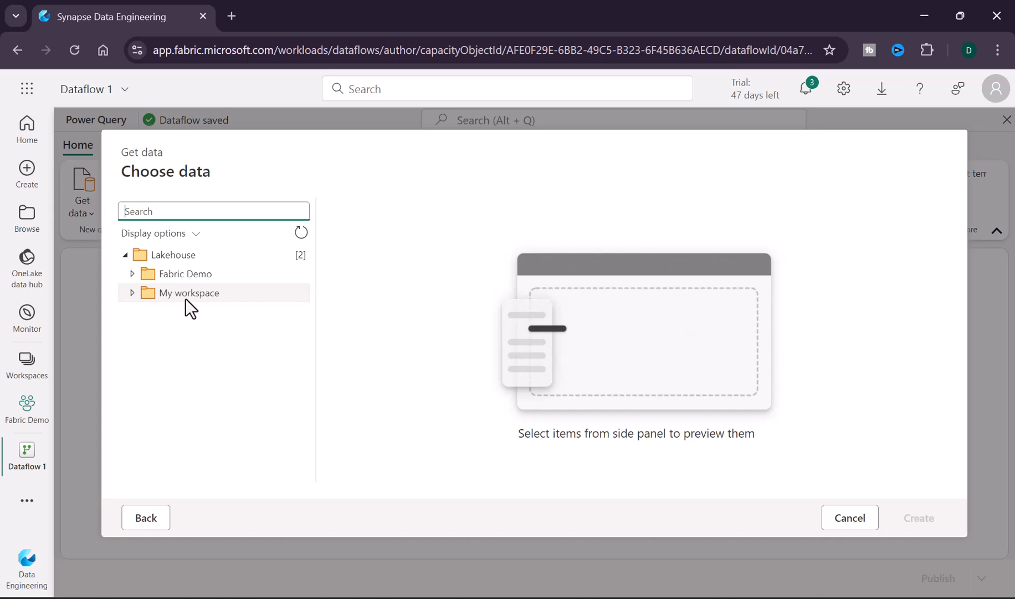
Step: Expand the Fabric Demo workspace and Fabric_Lakehouse in the data navigator
{"action": "left_click", "coordinate": [132, 273]}
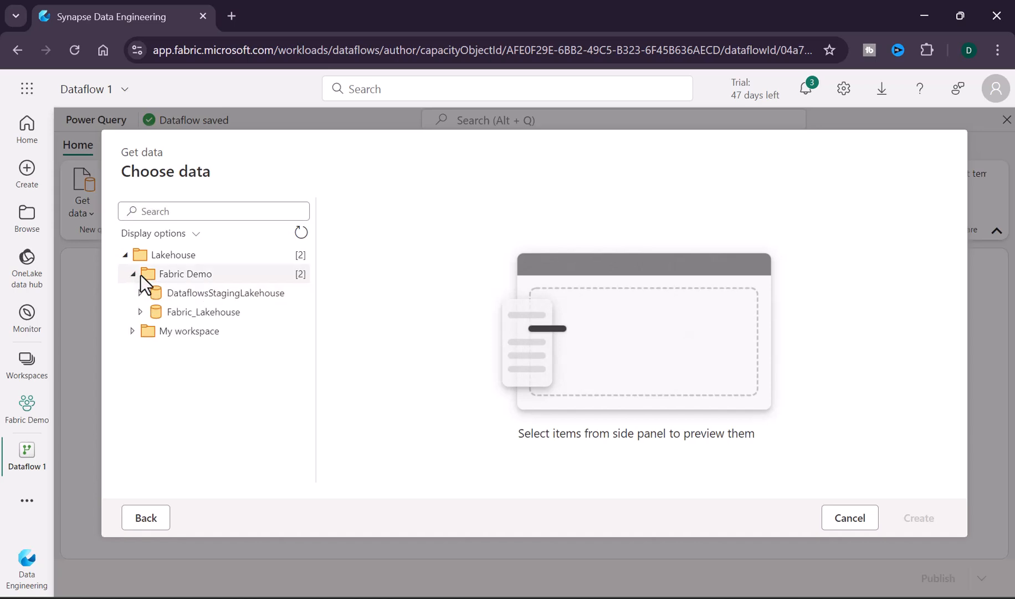
{"action": "left_click", "coordinate": [140, 312]}
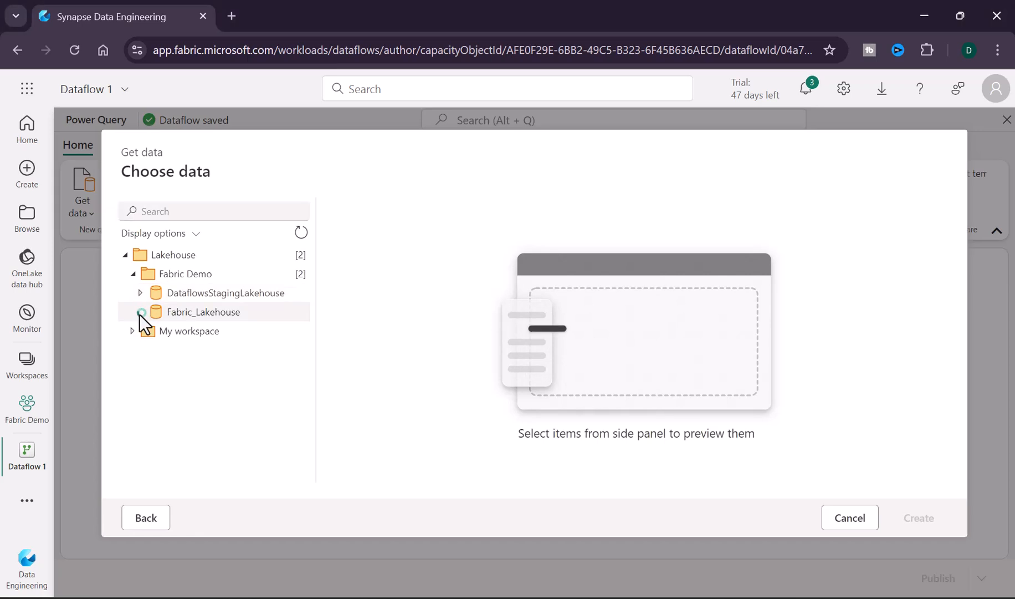
{"action": "scroll", "coordinate": [217, 355], "scroll_direction": "up", "scroll_amount": 5}
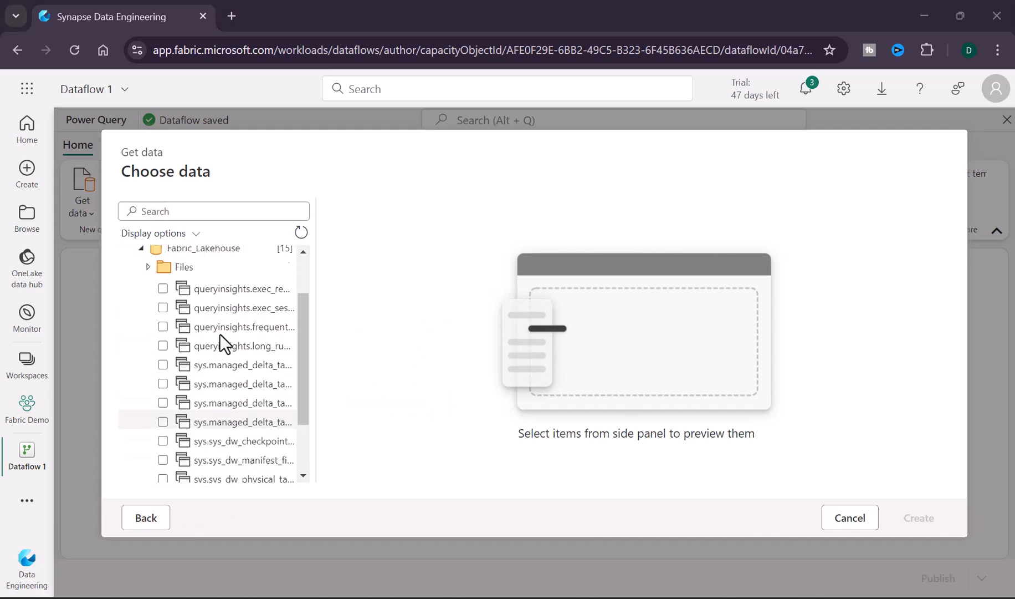
Step: Select Customer.json from Fabric_Lakehouse's Files folder in the data navigator and create the query
{"action": "scroll", "coordinate": [220, 368], "scroll_direction": "down", "scroll_amount": 5}
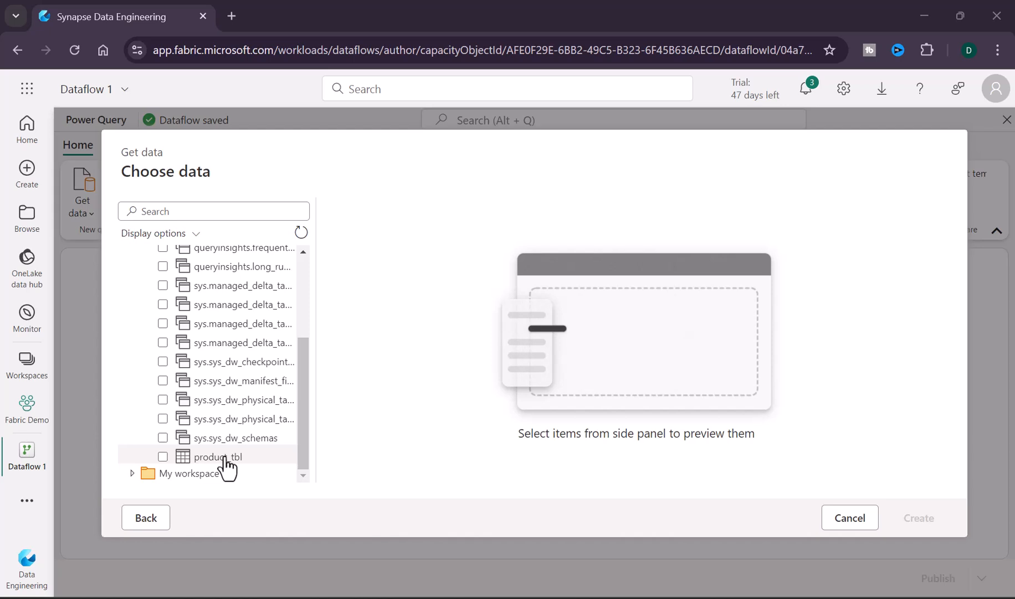
{"action": "left_click", "coordinate": [222, 456]}
{"action": "scroll", "coordinate": [146, 330], "scroll_direction": "up", "scroll_amount": 5}
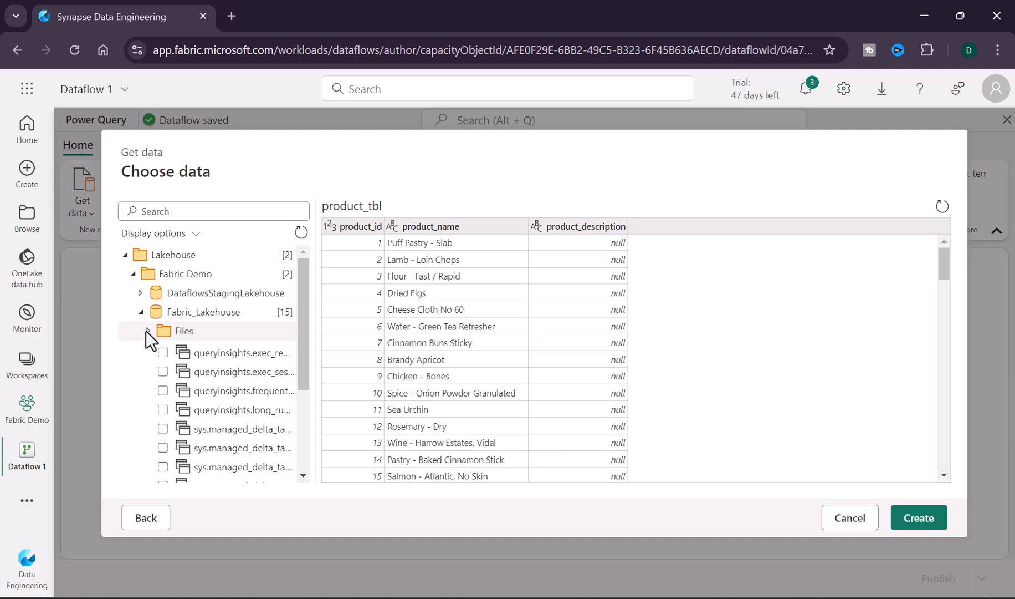
{"action": "left_click", "coordinate": [148, 331]}
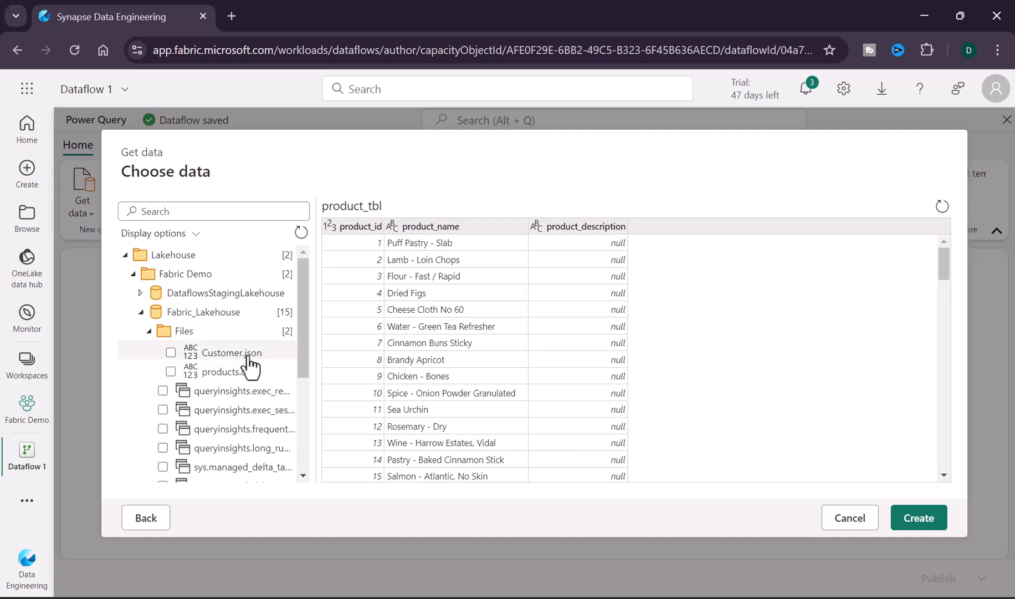
{"action": "left_click", "coordinate": [171, 355]}
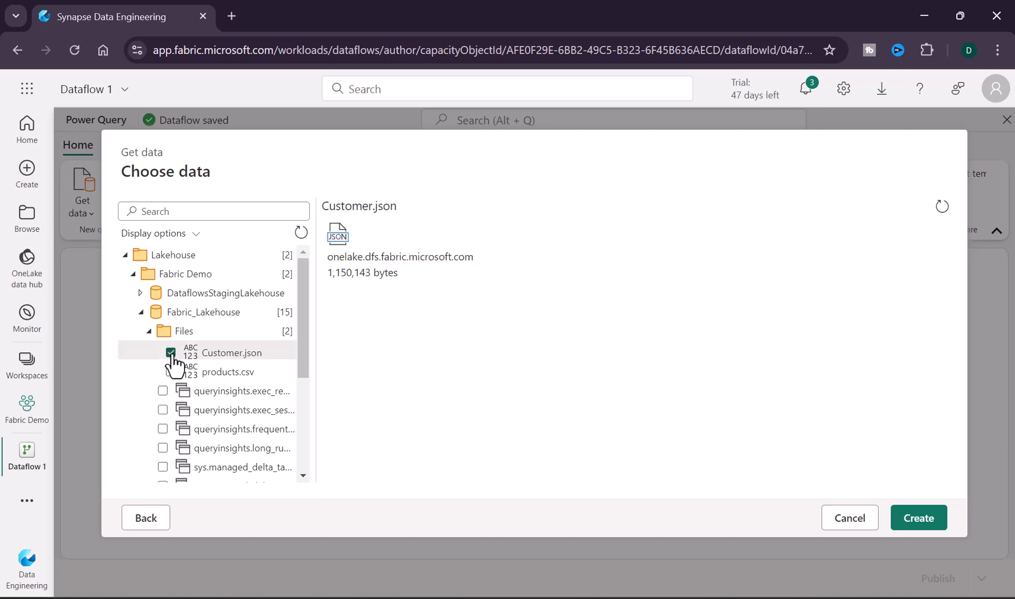
{"action": "left_click", "coordinate": [922, 523]}
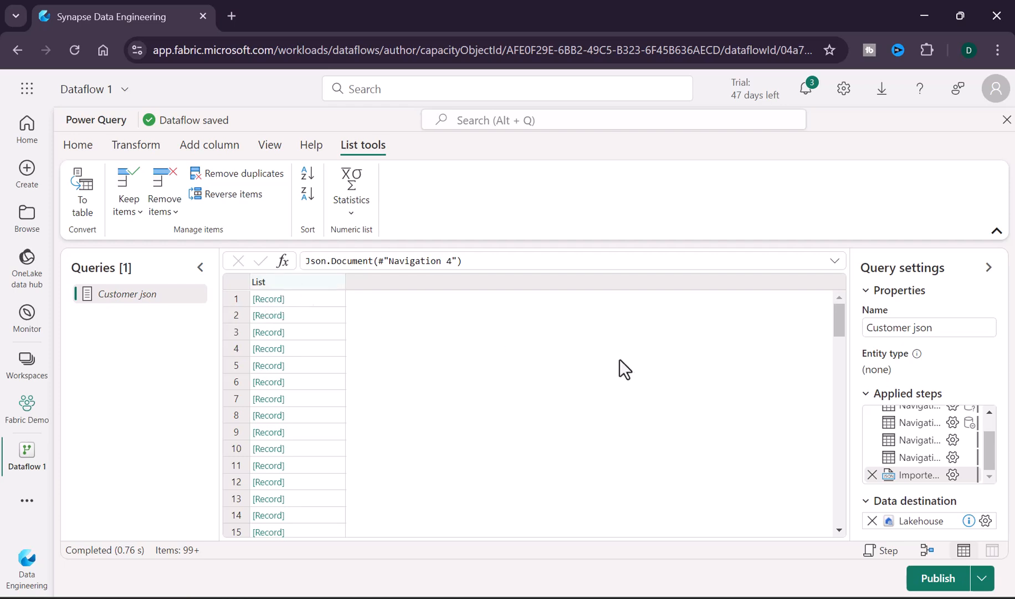
Step: Examine the query's applied steps and the Transform, Add column and List tools ribbon options for the list
{"action": "scroll", "coordinate": [931, 438], "scroll_direction": "up", "scroll_amount": 1}
{"action": "scroll", "coordinate": [931, 438], "scroll_direction": "up", "scroll_amount": 1}
{"action": "scroll", "coordinate": [930, 435], "scroll_direction": "down", "scroll_amount": 3}
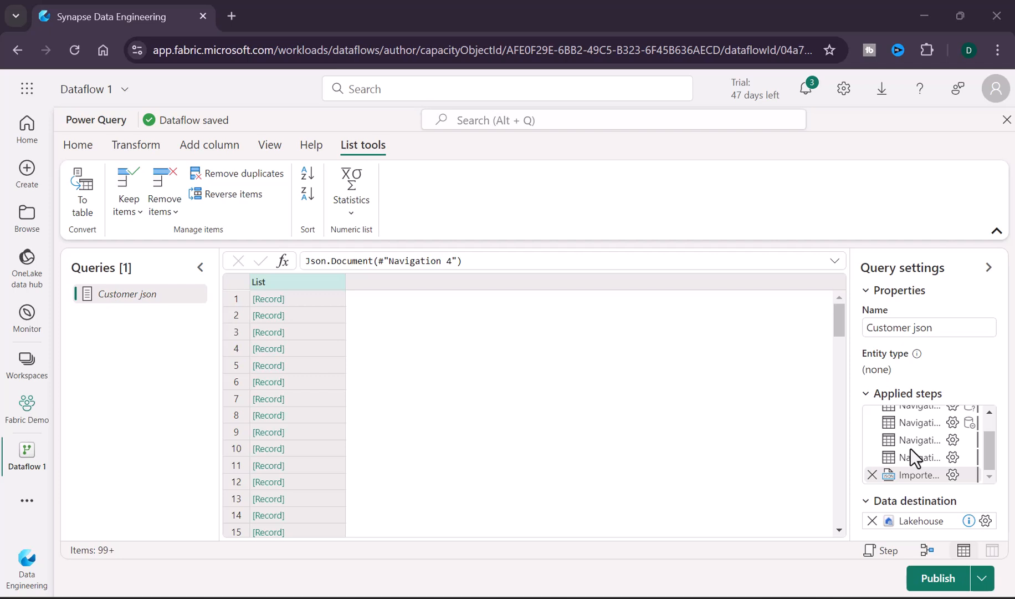
{"action": "scroll", "coordinate": [912, 449], "scroll_direction": "up", "scroll_amount": 3}
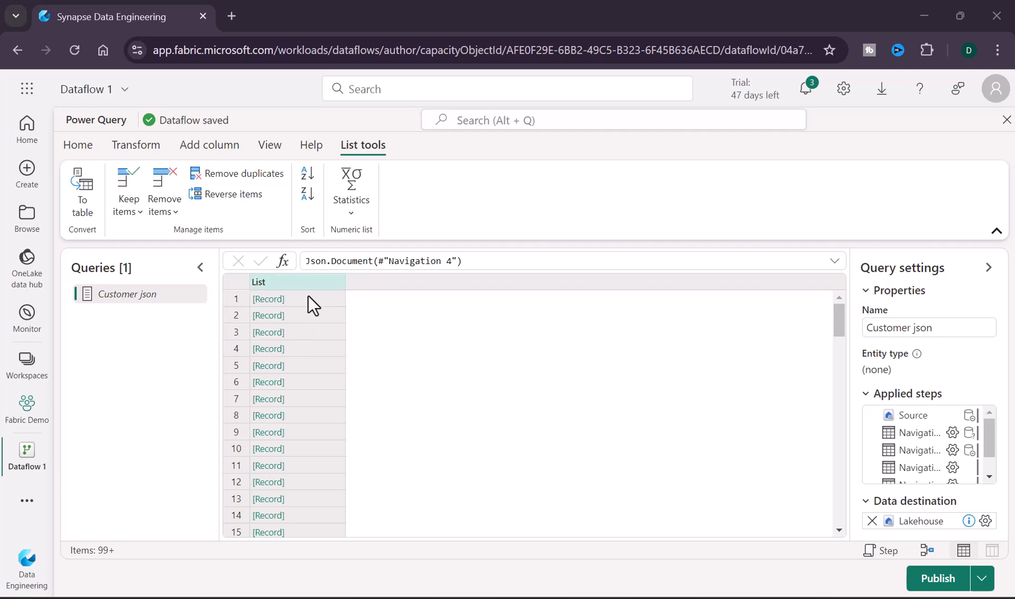
{"action": "left_click", "coordinate": [313, 280]}
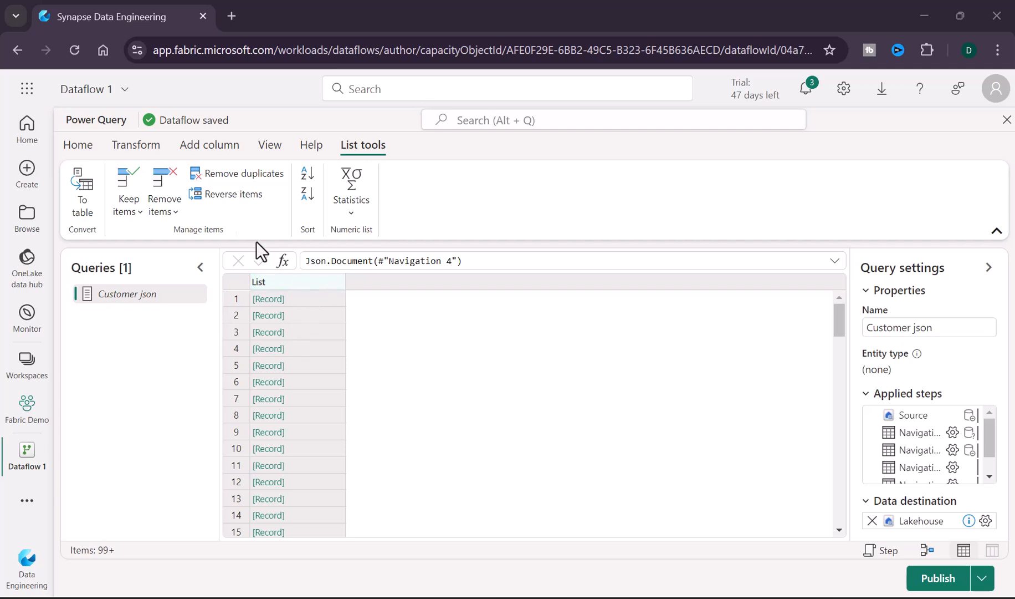
{"action": "left_click", "coordinate": [133, 146]}
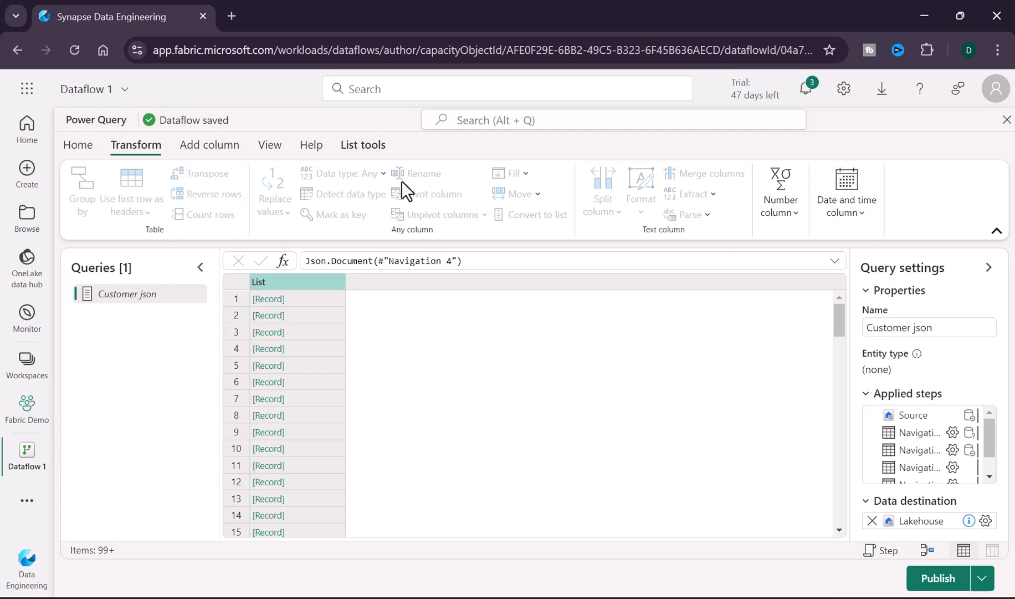
{"action": "left_click", "coordinate": [209, 144]}
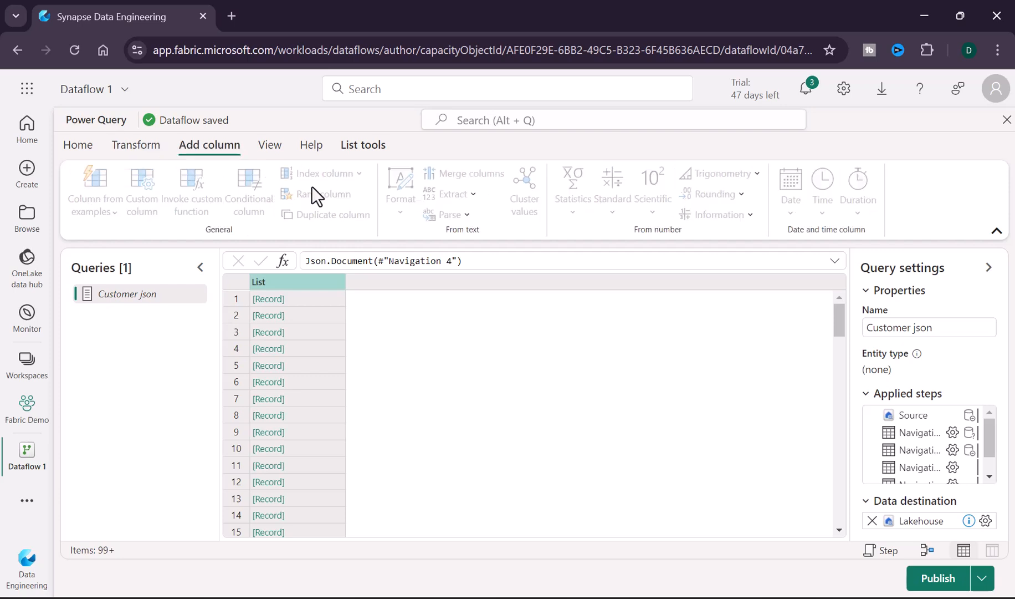
{"action": "left_click", "coordinate": [137, 144]}
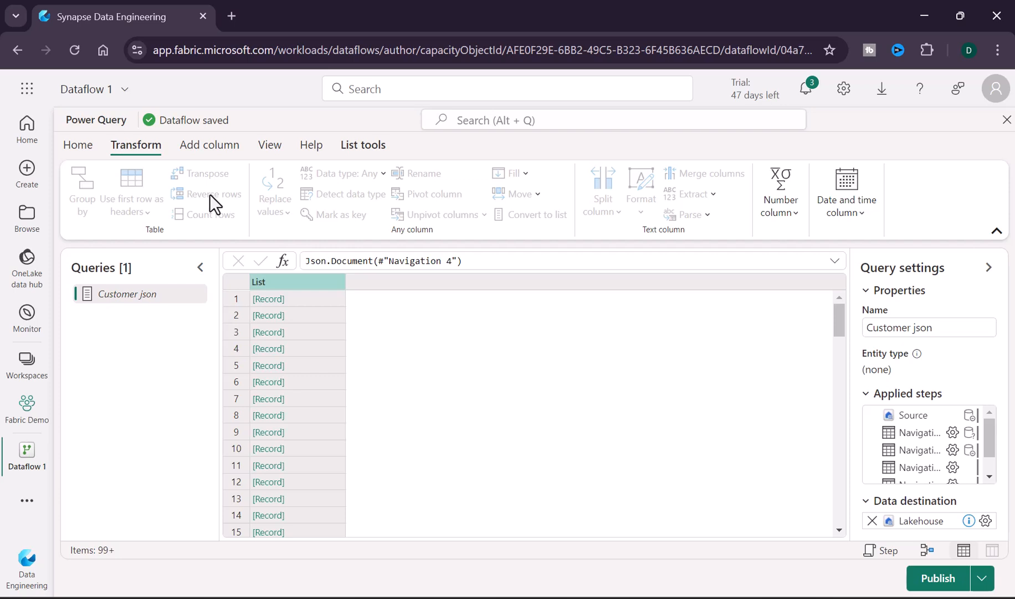
{"action": "left_click", "coordinate": [349, 151]}
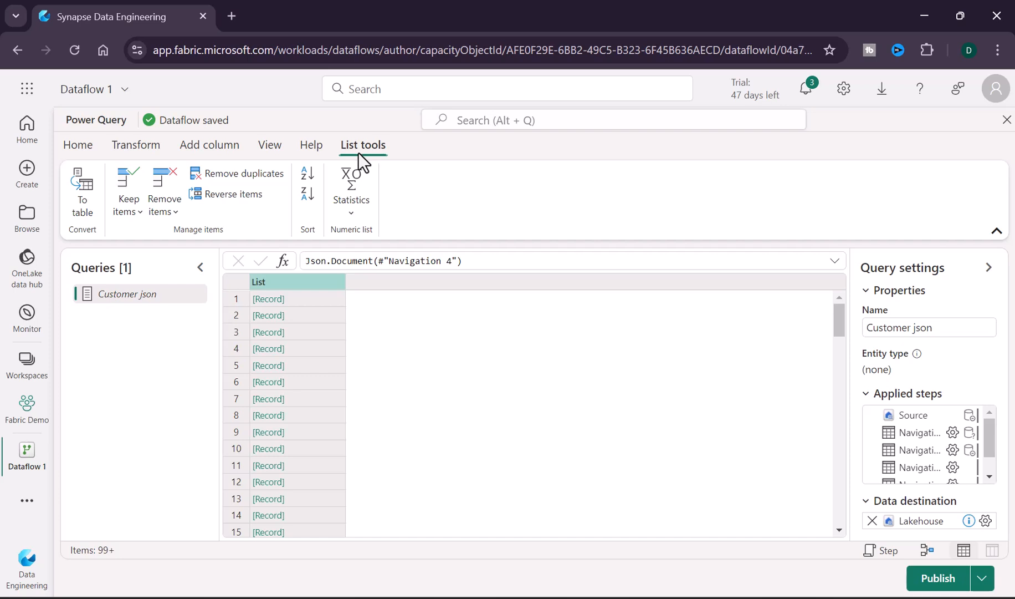
Step: Convert the list of records into a table with no delimiter and extra columns shown as errors
{"action": "left_click", "coordinate": [83, 197]}
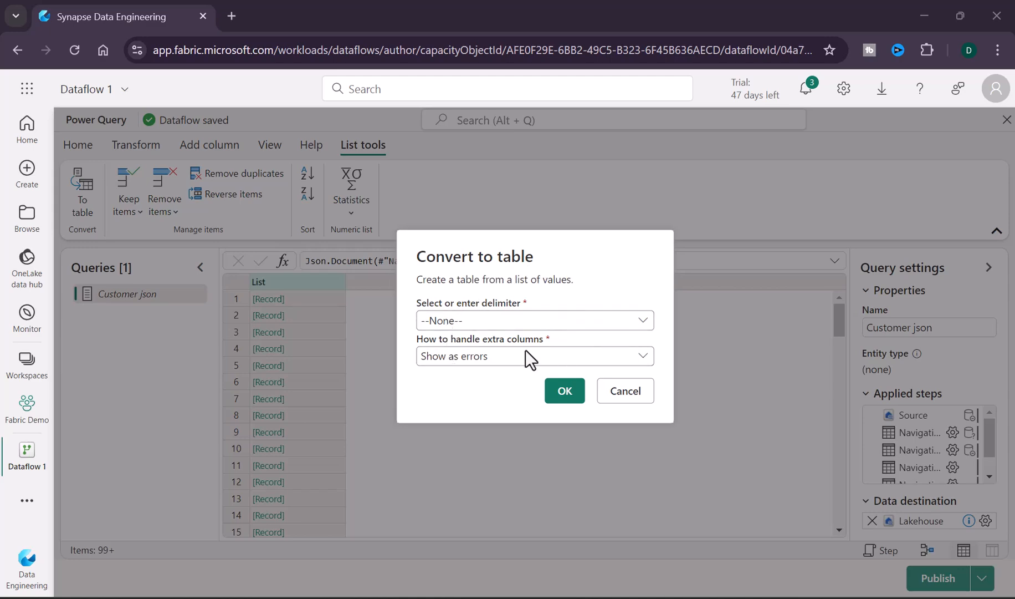
{"action": "left_click", "coordinate": [564, 394]}
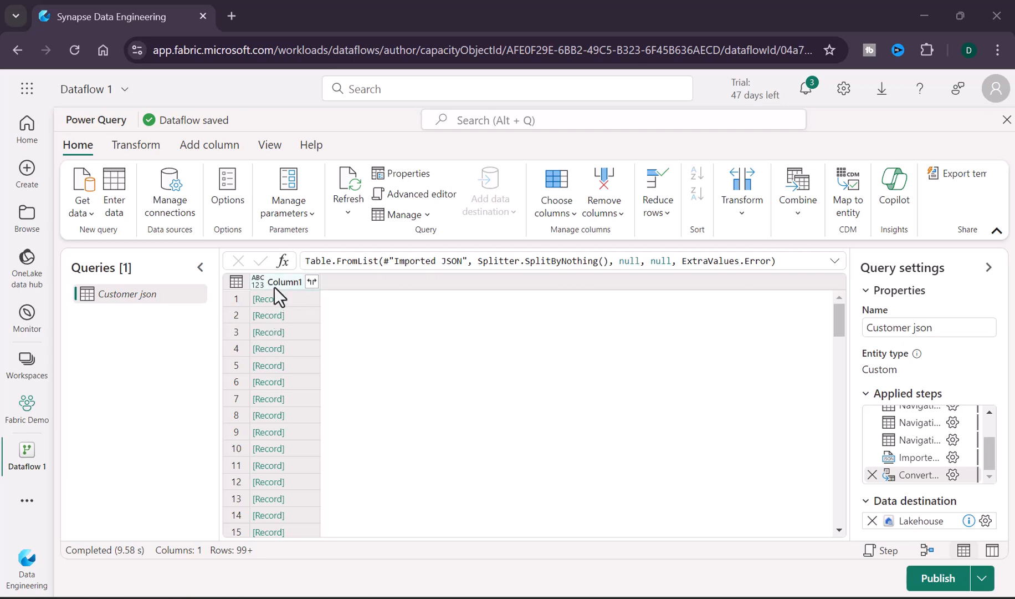
Step: Expand Column1 into the name, email, address, phone and website fields without a column name prefix
{"action": "left_click", "coordinate": [312, 282]}
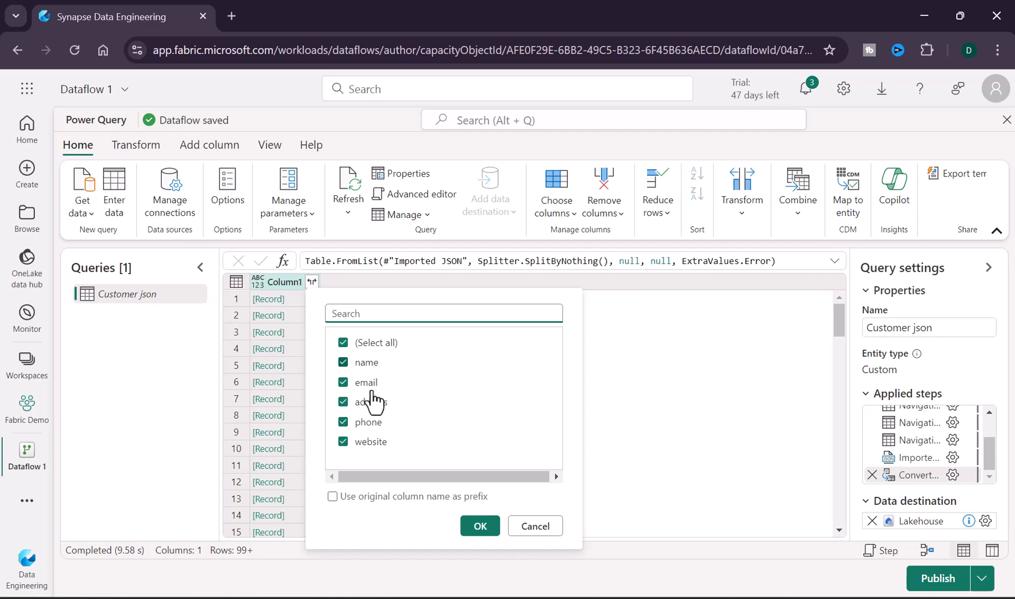
{"action": "left_click", "coordinate": [480, 527]}
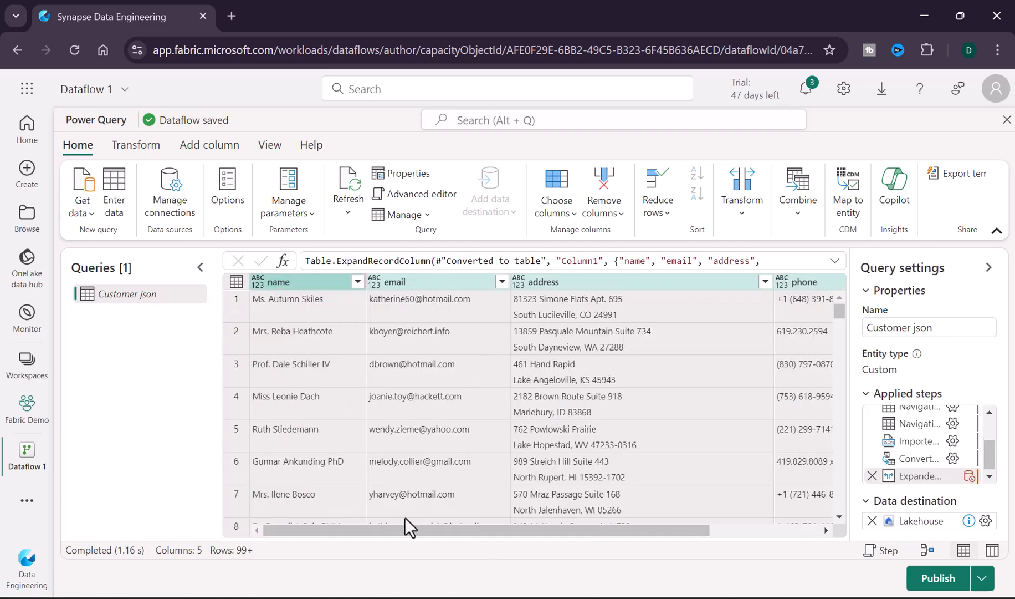
Step: Select all five expanded columns and detect their data types
{"action": "left_click_drag", "start_coordinate": [462, 528], "coordinate": [606, 527]}
{"action": "left_click_drag", "start_coordinate": [538, 530], "coordinate": [375, 465]}
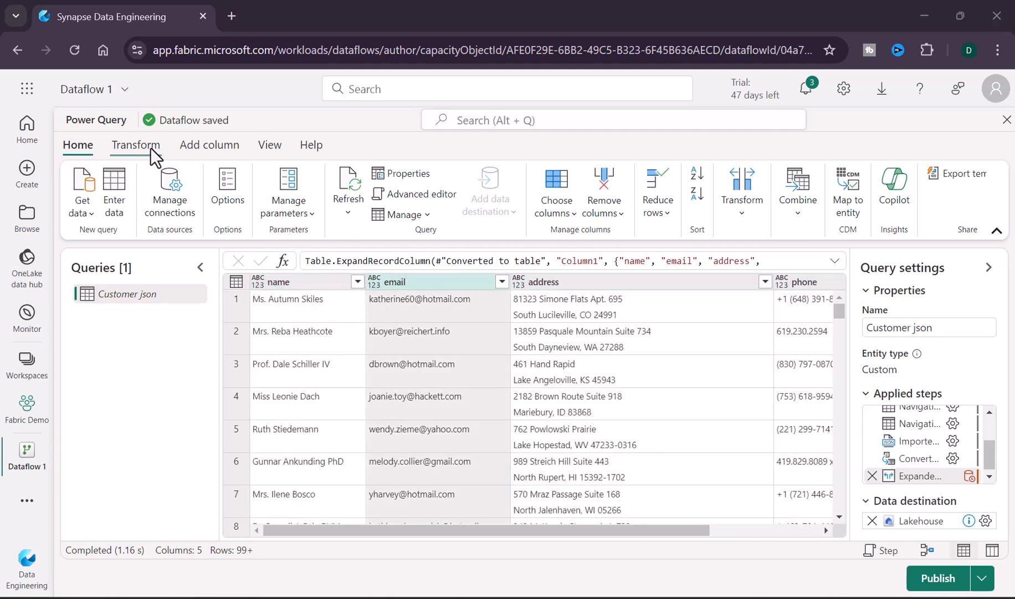
{"action": "left_click", "coordinate": [150, 148]}
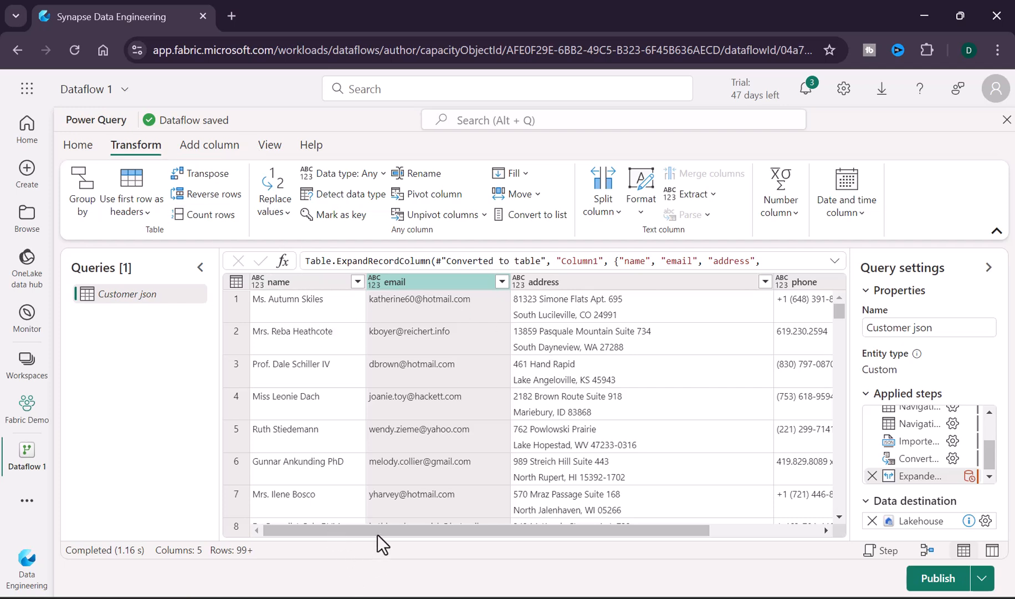
{"action": "left_click_drag", "start_coordinate": [380, 527], "coordinate": [358, 383]}
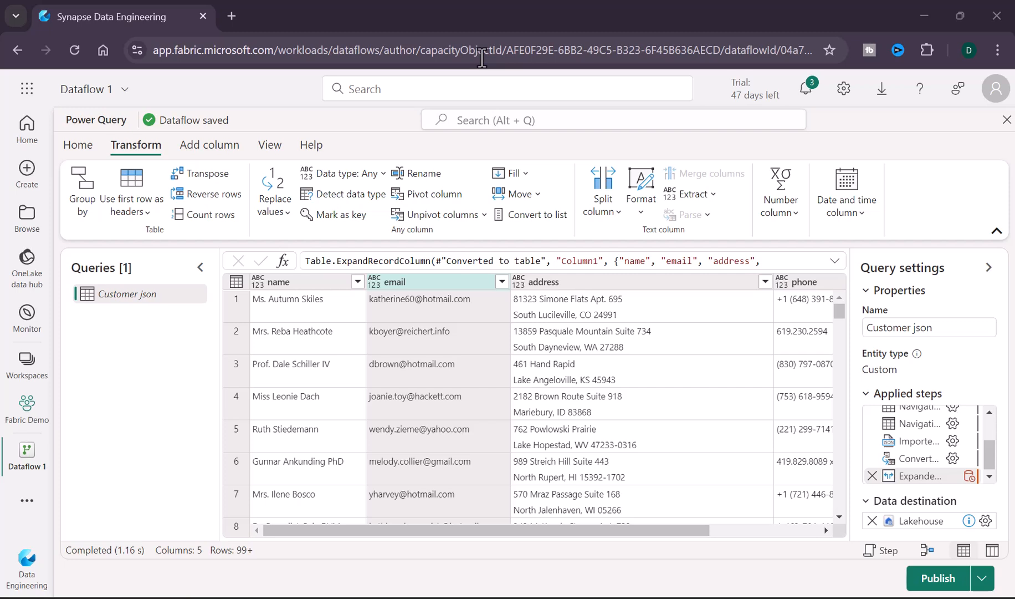
{"action": "left_click", "coordinate": [300, 282]}
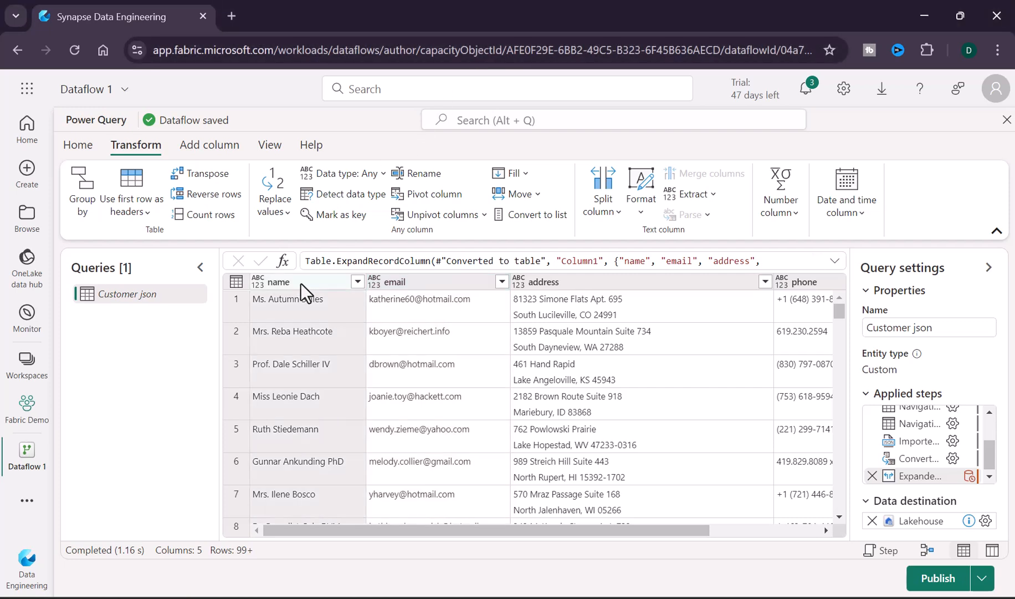
{"action": "left_click_drag", "start_coordinate": [392, 529], "coordinate": [559, 435]}
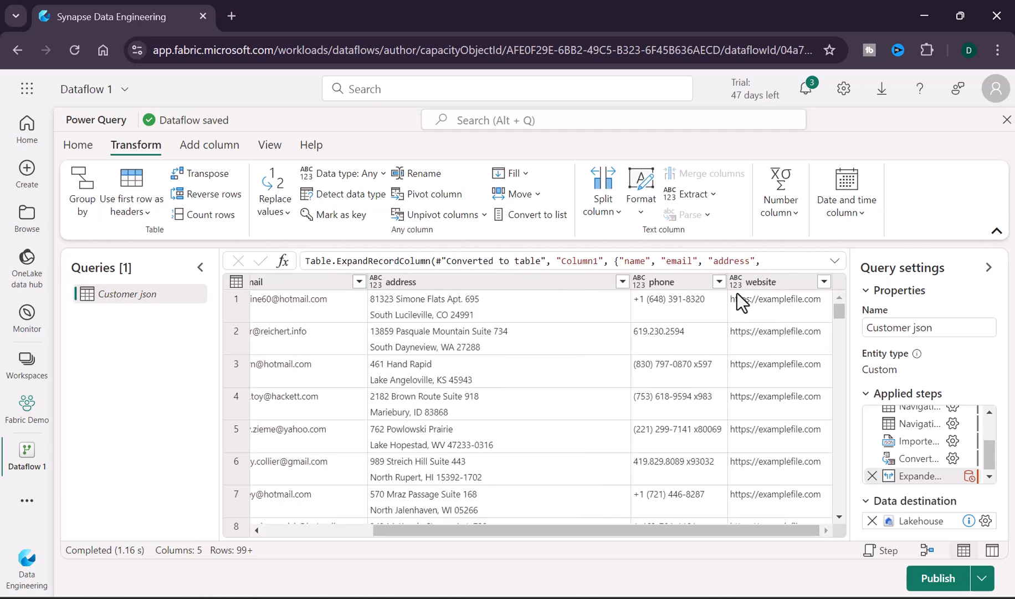
{"action": "left_click", "coordinate": [764, 280], "text": "shift"}
{"action": "left_click_drag", "start_coordinate": [490, 532], "coordinate": [392, 534]}
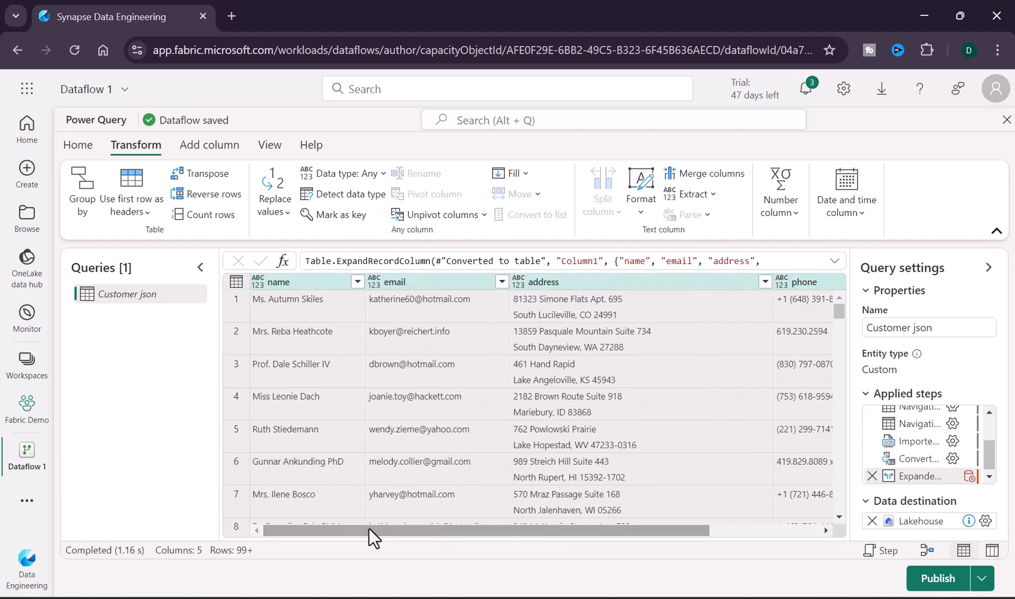
{"action": "left_click", "coordinate": [346, 195]}
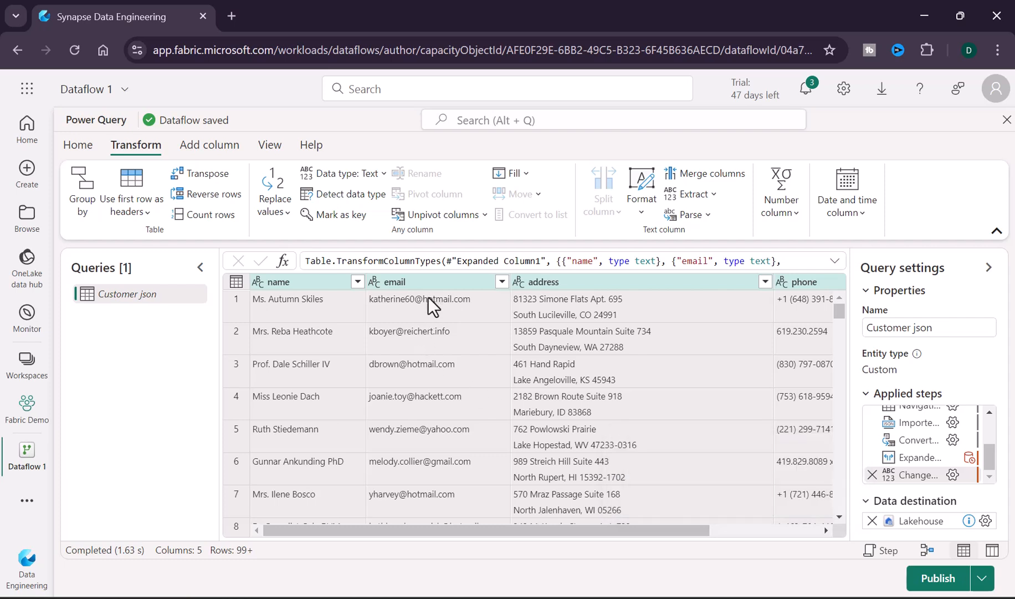
Step: Open the Lakehouse data destination settings and continue with the existing Lakehouse connection
{"action": "left_click", "coordinate": [428, 281]}
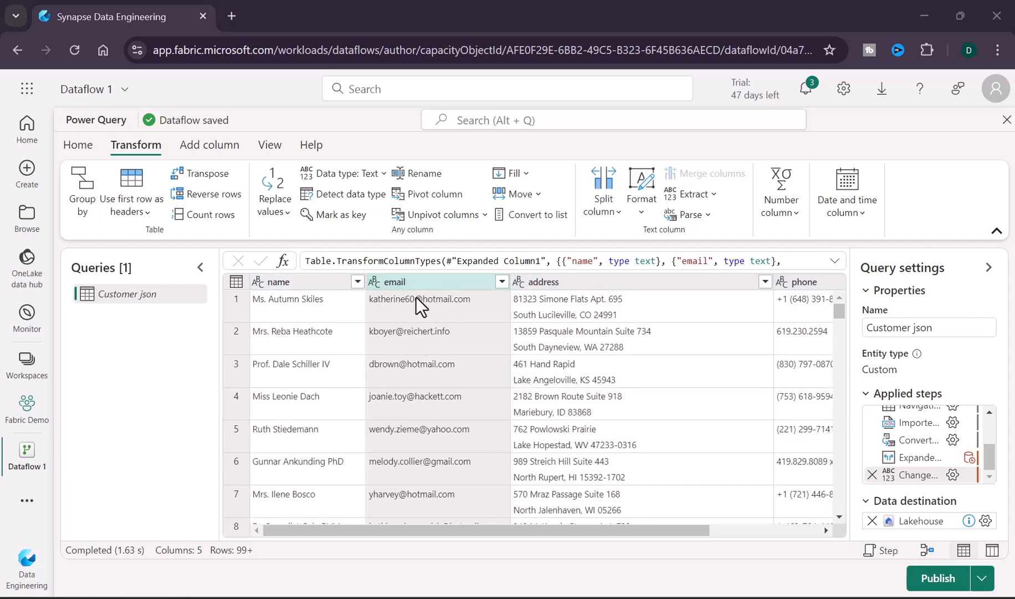
{"action": "left_click", "coordinate": [78, 145]}
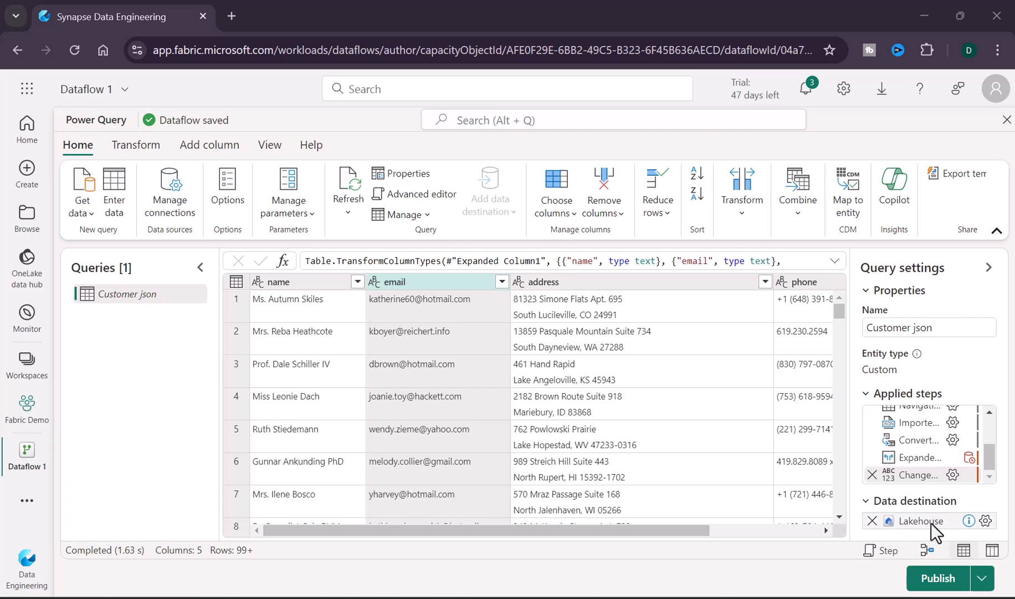
{"action": "mouse_move", "coordinate": [968, 522]}
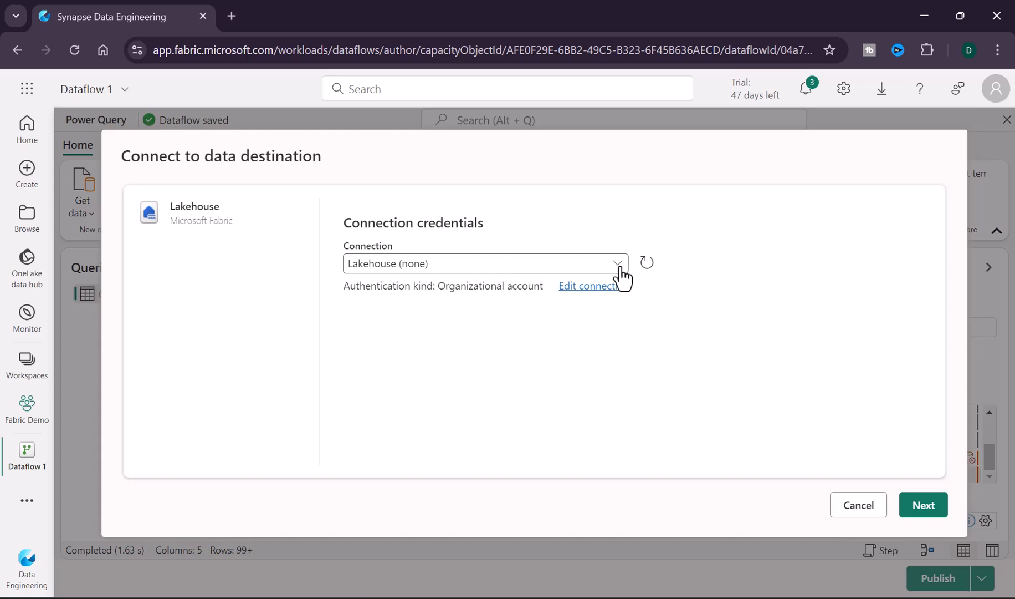
{"action": "left_click", "coordinate": [937, 513]}
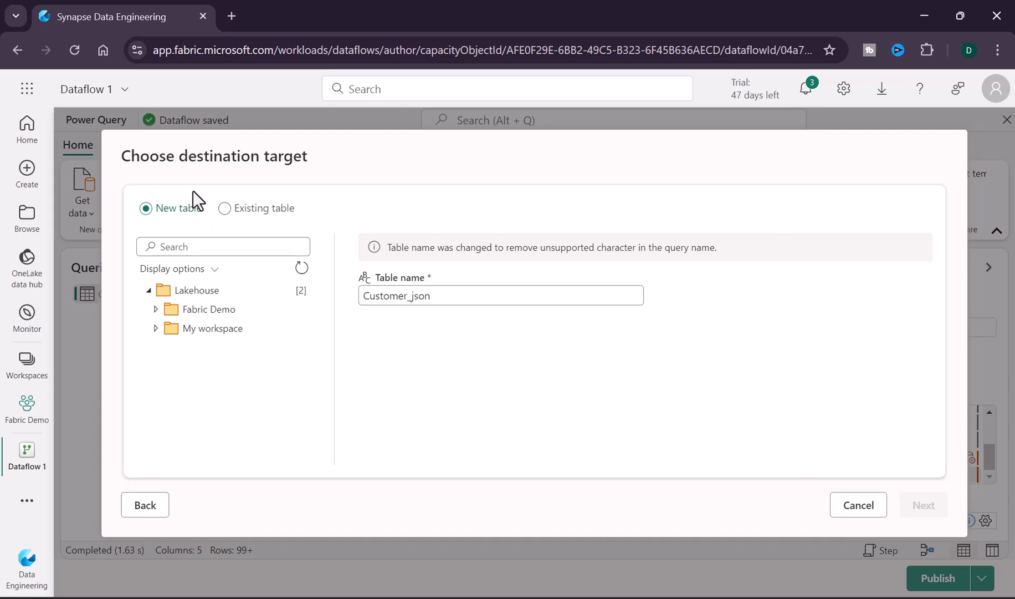
Step: Target a new table named Customer_json in Fabric_Lakehouse under the Fabric Demo workspace
{"action": "left_click", "coordinate": [156, 308]}
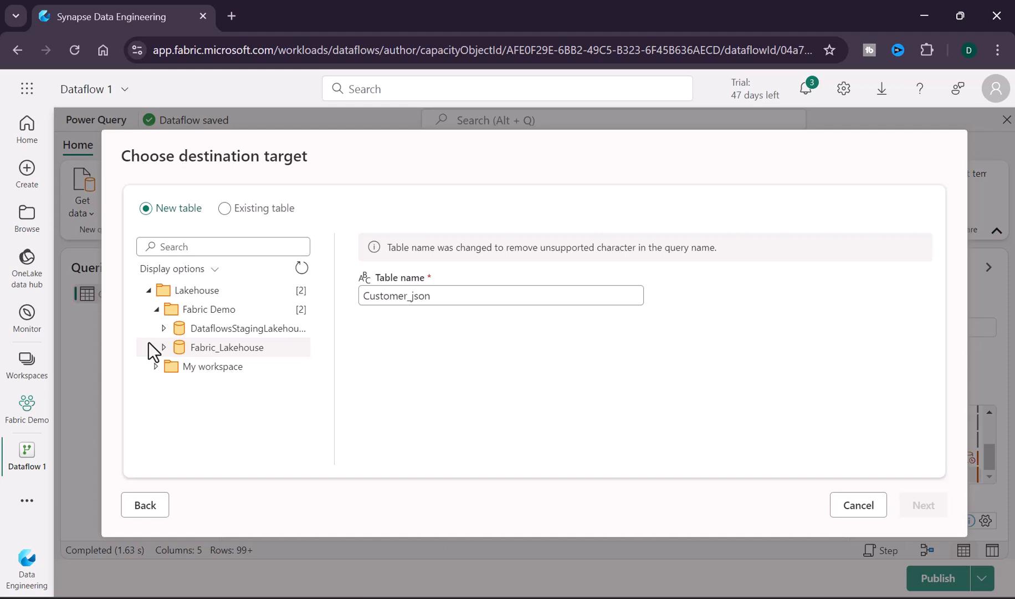
{"action": "left_click", "coordinate": [163, 347]}
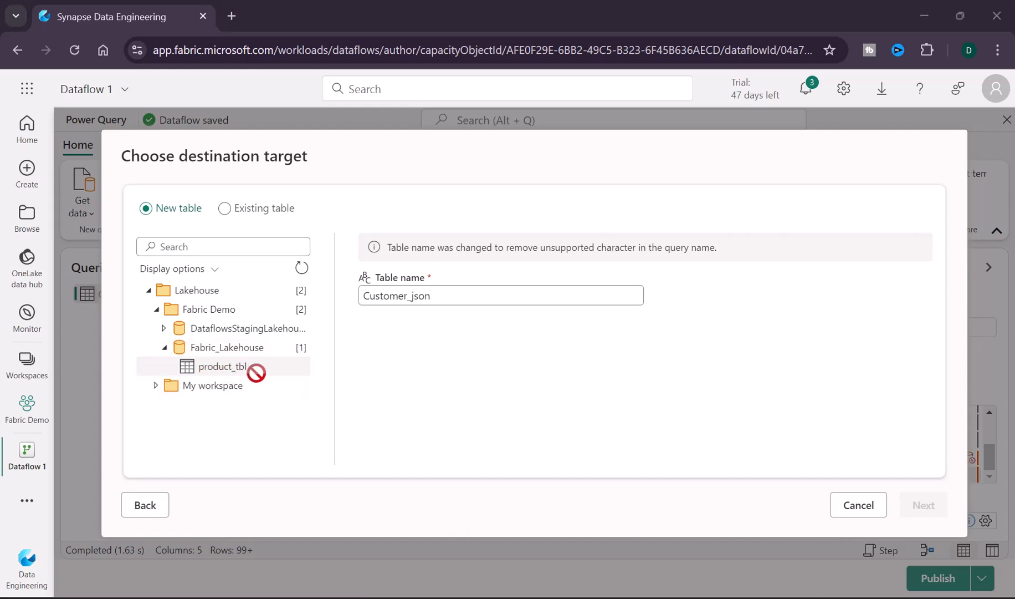
{"action": "left_click", "coordinate": [222, 348]}
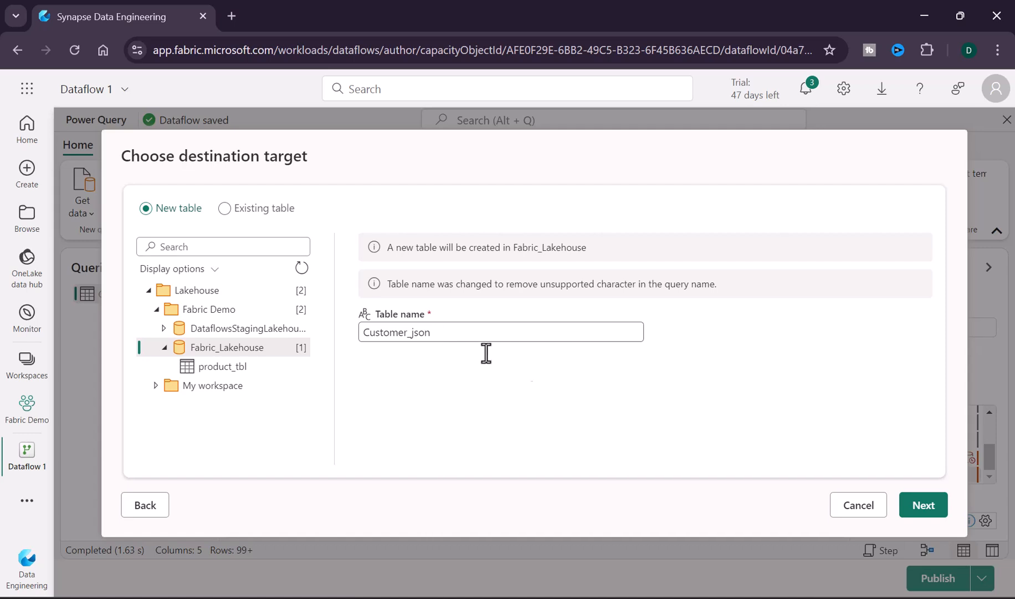
{"action": "left_click", "coordinate": [925, 507]}
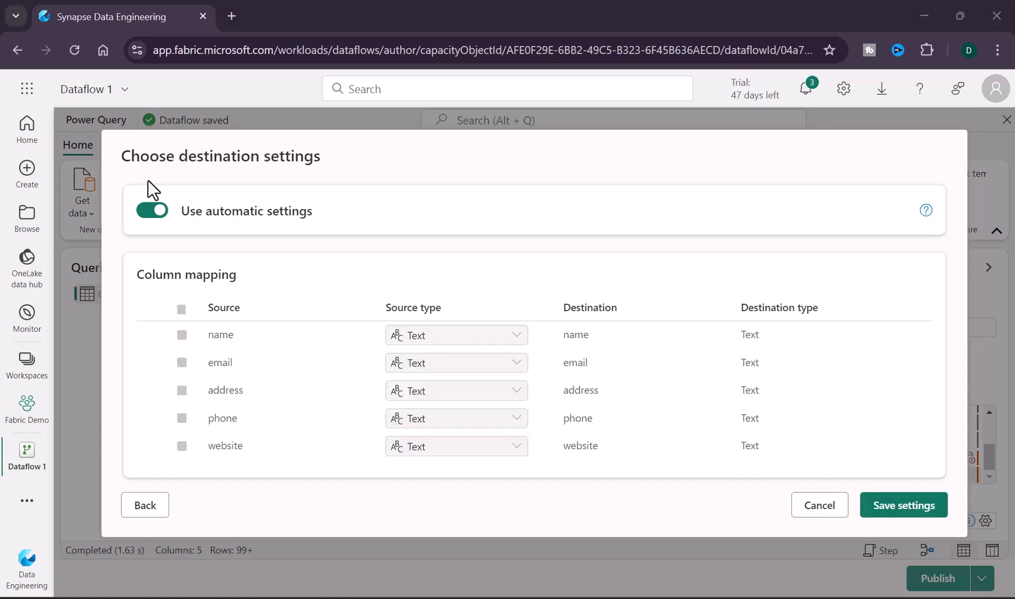
Step: Turn off automatic destination settings and review the update method, schema options and column mapping
{"action": "left_click", "coordinate": [161, 211]}
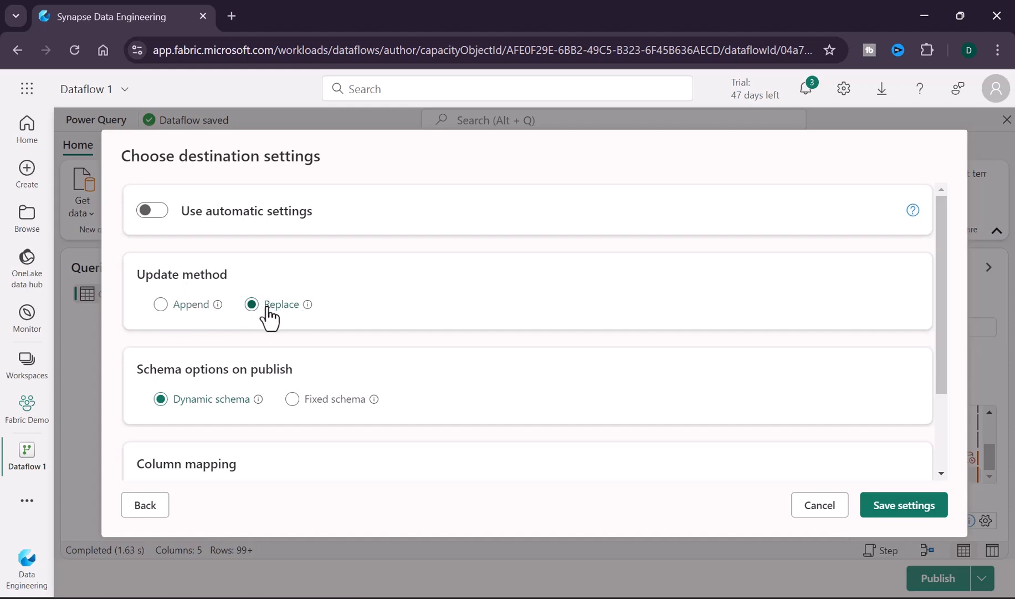
{"action": "mouse_move", "coordinate": [217, 306]}
{"action": "scroll", "coordinate": [218, 327], "scroll_direction": "down", "scroll_amount": 2}
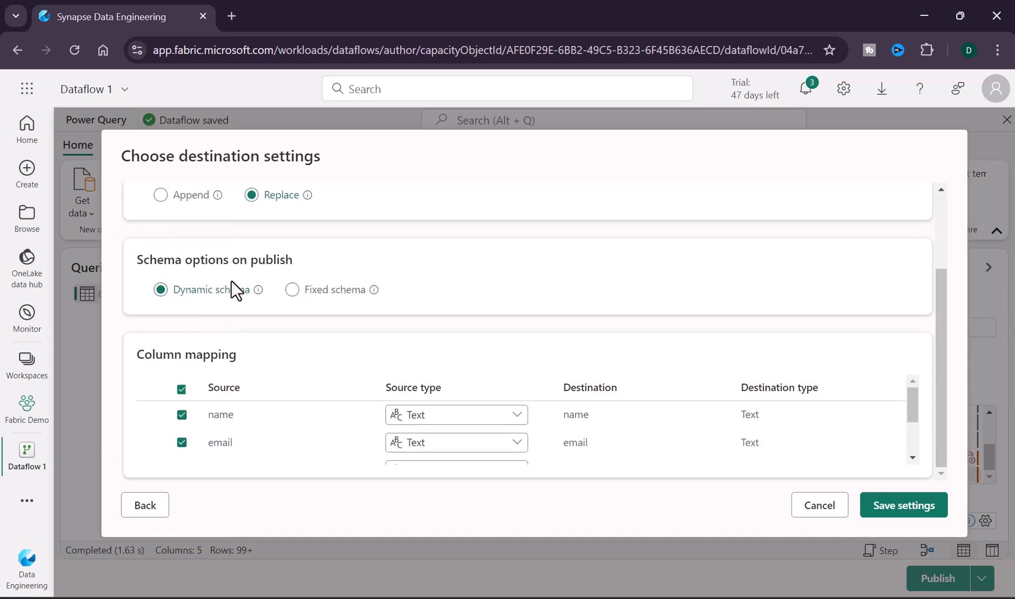
{"action": "scroll", "coordinate": [252, 382], "scroll_direction": "down", "scroll_amount": 2}
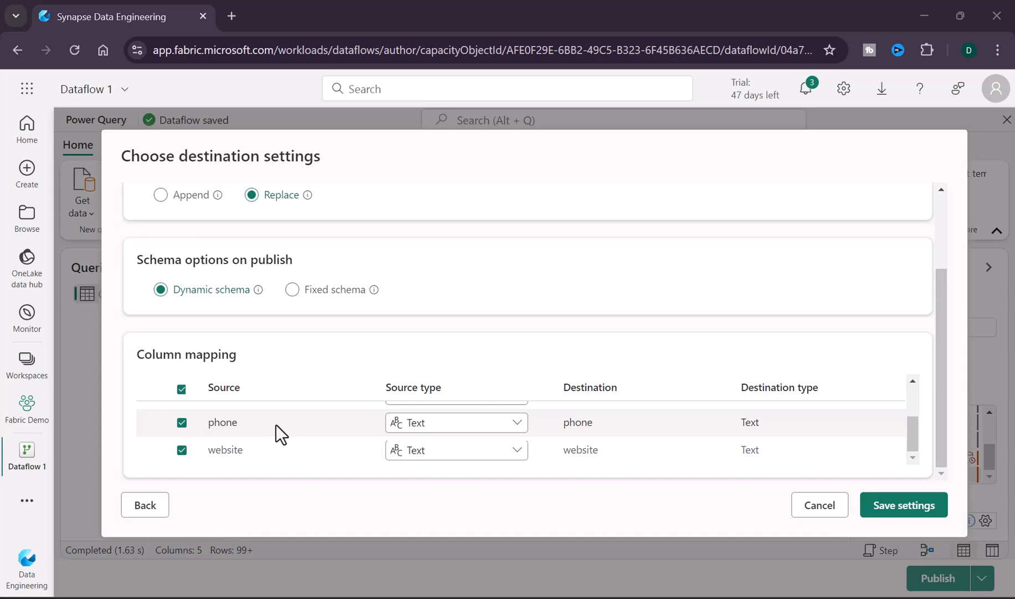
{"action": "scroll", "coordinate": [318, 403], "scroll_direction": "up", "scroll_amount": 2}
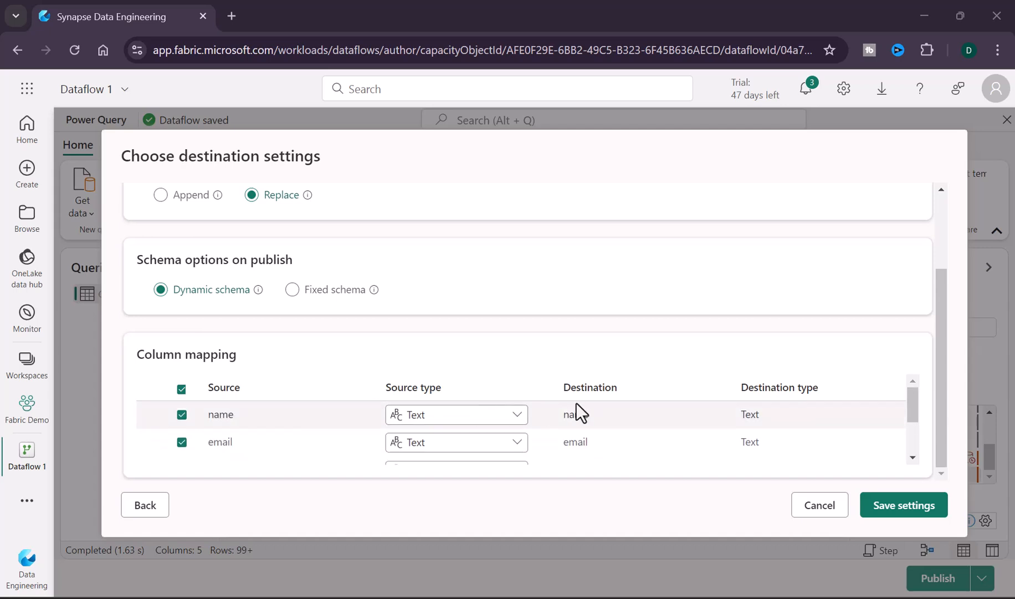
Step: Review the column mapping for all five columns and save the destination settings
{"action": "scroll", "coordinate": [469, 431], "scroll_direction": "down", "scroll_amount": 2}
{"action": "scroll", "coordinate": [473, 432], "scroll_direction": "up", "scroll_amount": 2}
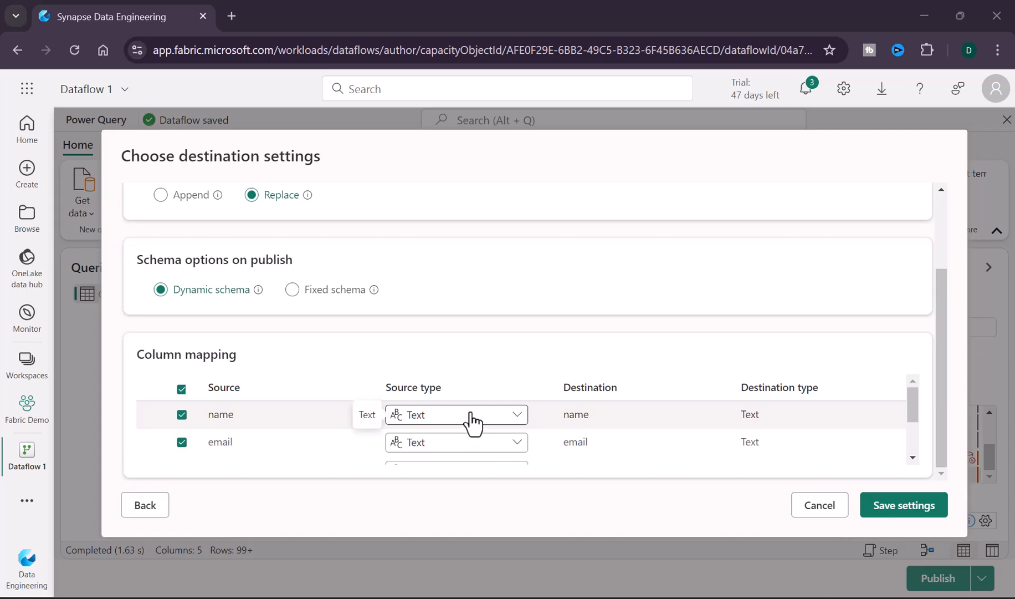
{"action": "scroll", "coordinate": [470, 422], "scroll_direction": "down", "scroll_amount": 3}
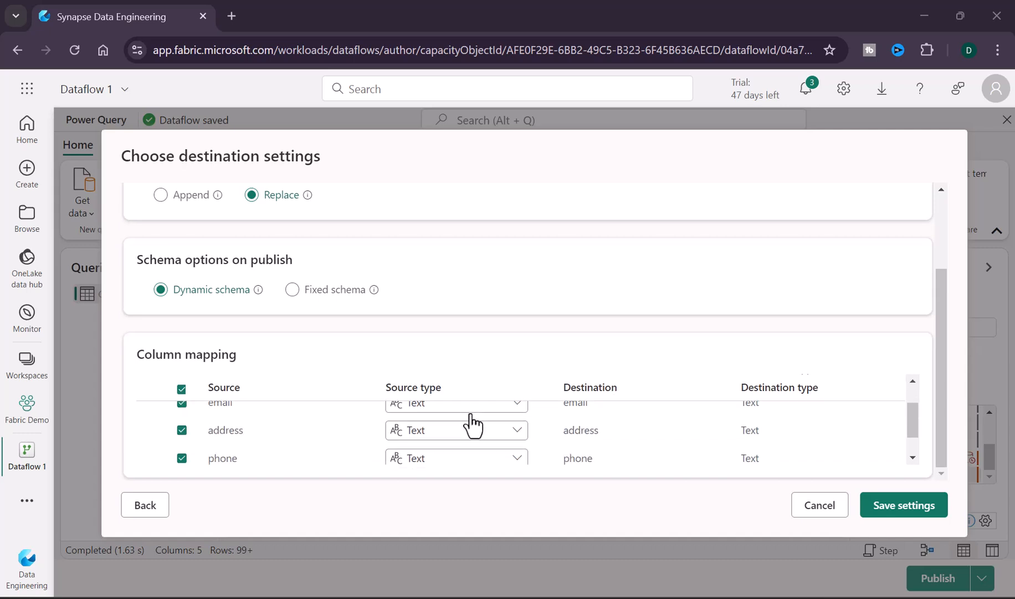
{"action": "left_click", "coordinate": [901, 521]}
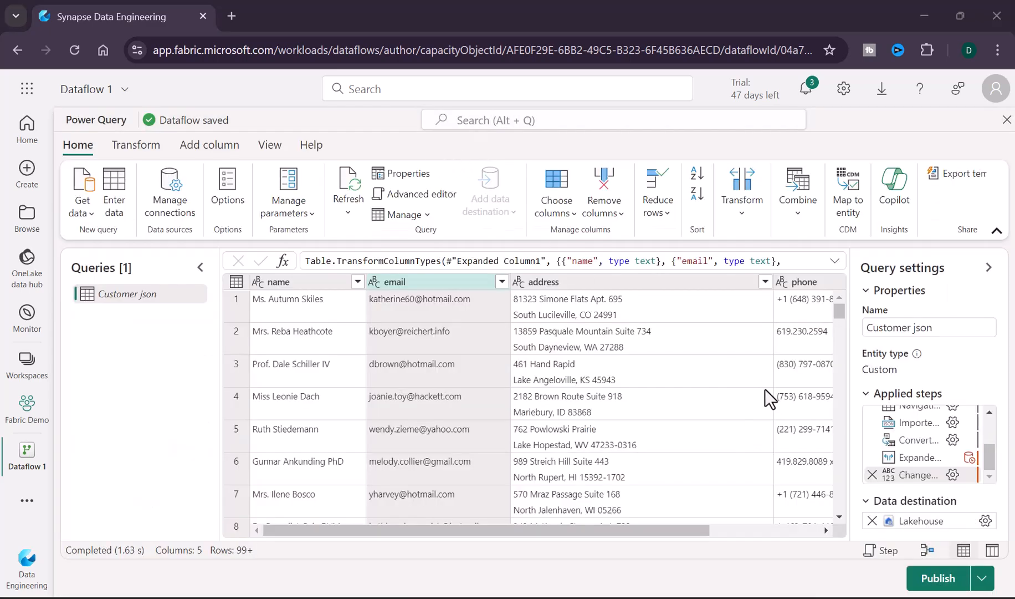
Step: Publish the dataflow to the Fabric Demo workspace
{"action": "left_click", "coordinate": [938, 578]}
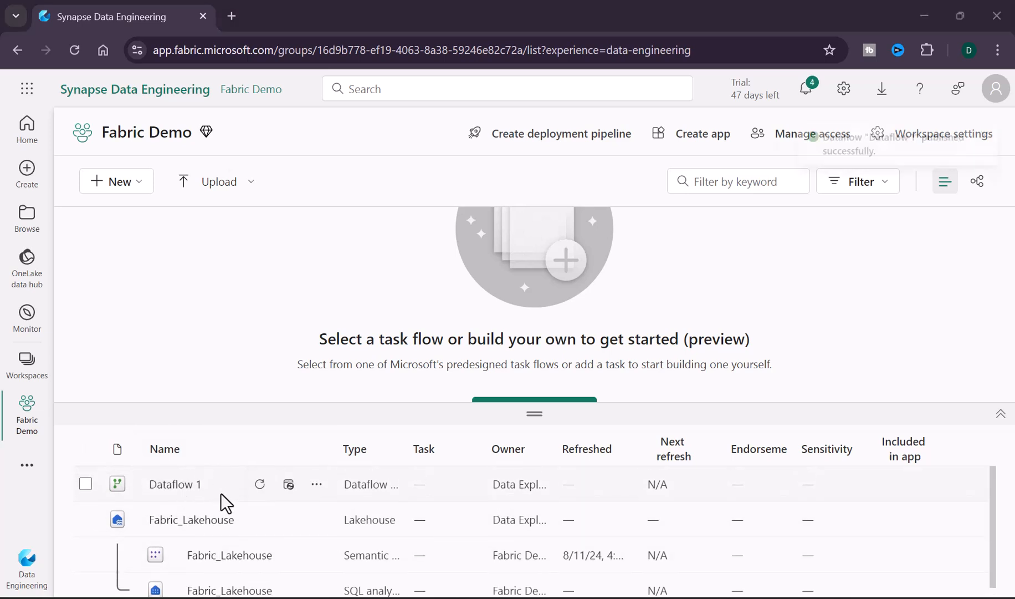
{"action": "scroll", "coordinate": [206, 488], "scroll_direction": "up", "scroll_amount": 1}
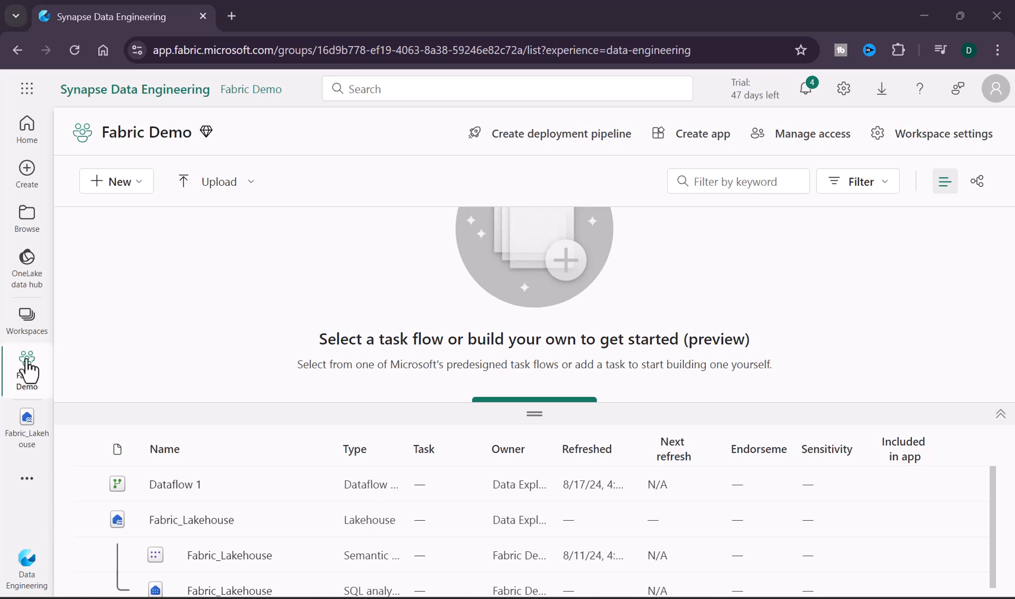
Step: Open Fabric_Lakehouse from the Fabric Demo workspace to check the new Customer_json table
{"action": "left_click", "coordinate": [27, 320]}
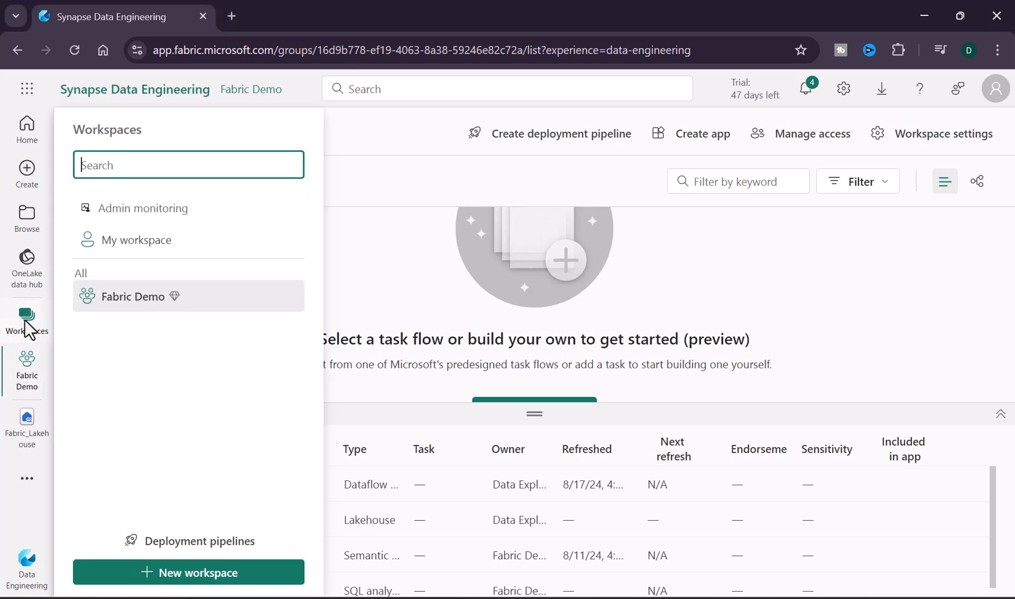
{"action": "left_click", "coordinate": [139, 299]}
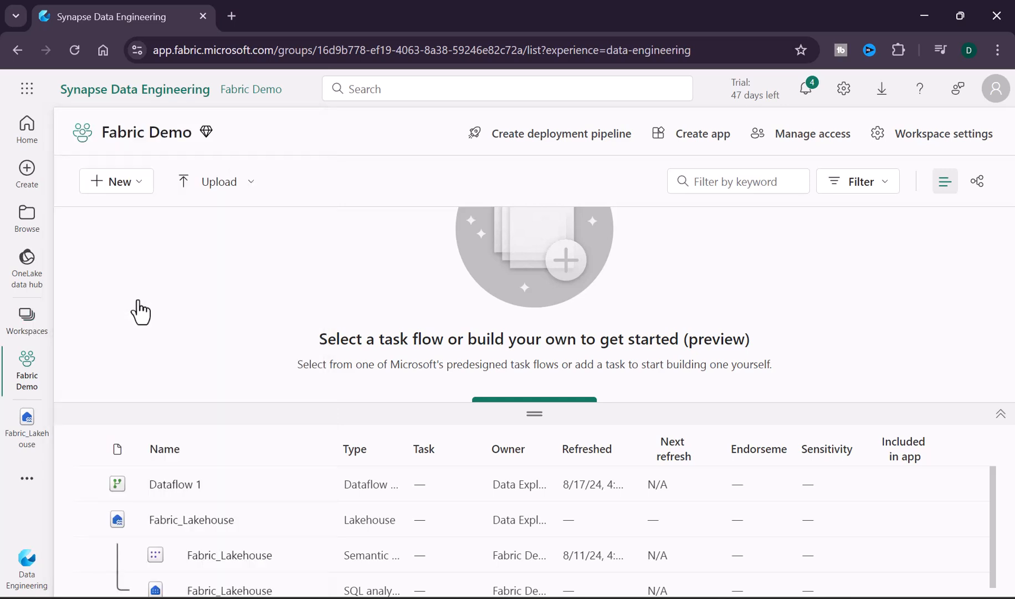
{"action": "left_click", "coordinate": [203, 526]}
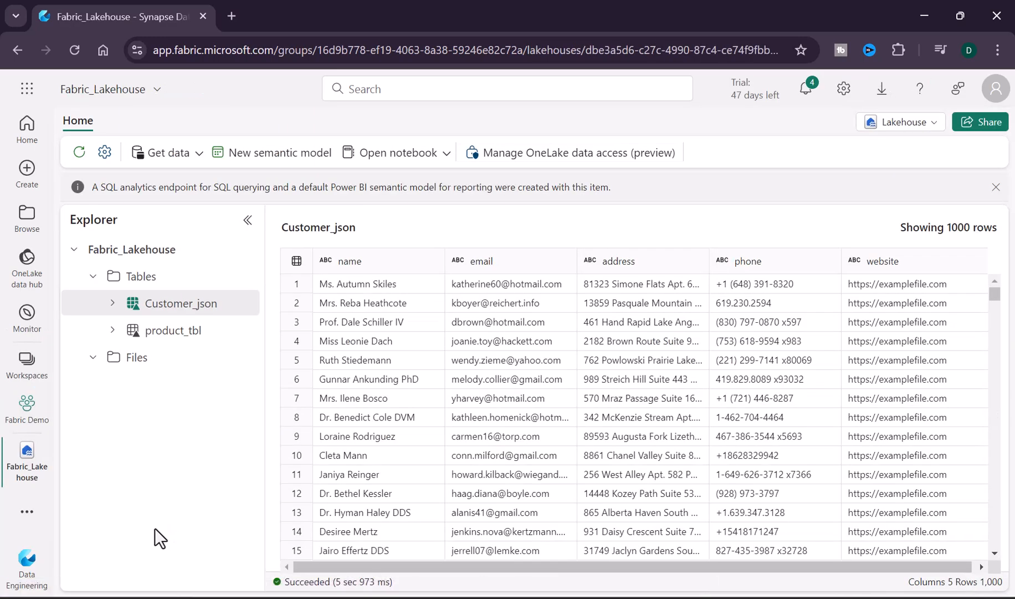